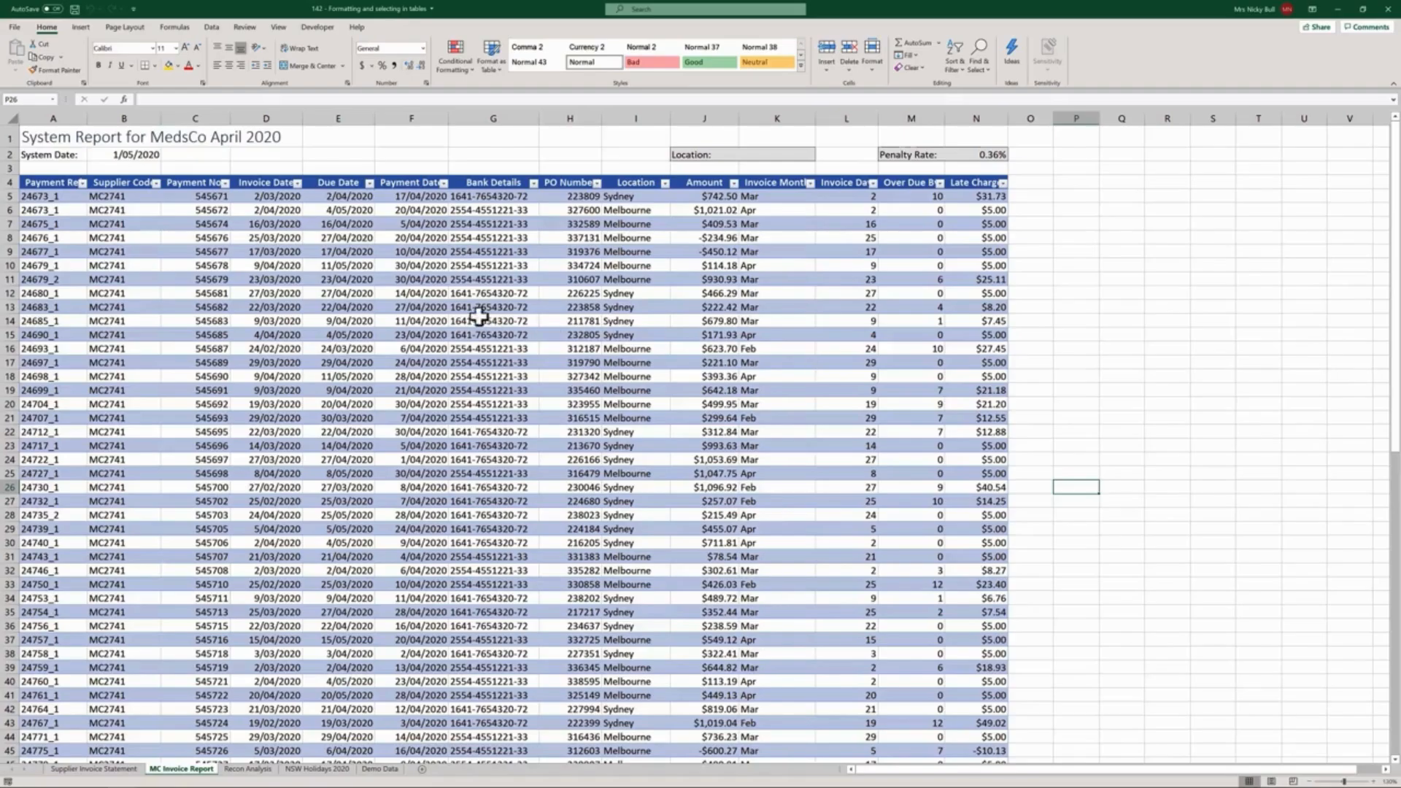
# - Apply the medium table style with a dark blue header and grey banding to the invoice table
pyautogui.click(483, 293)
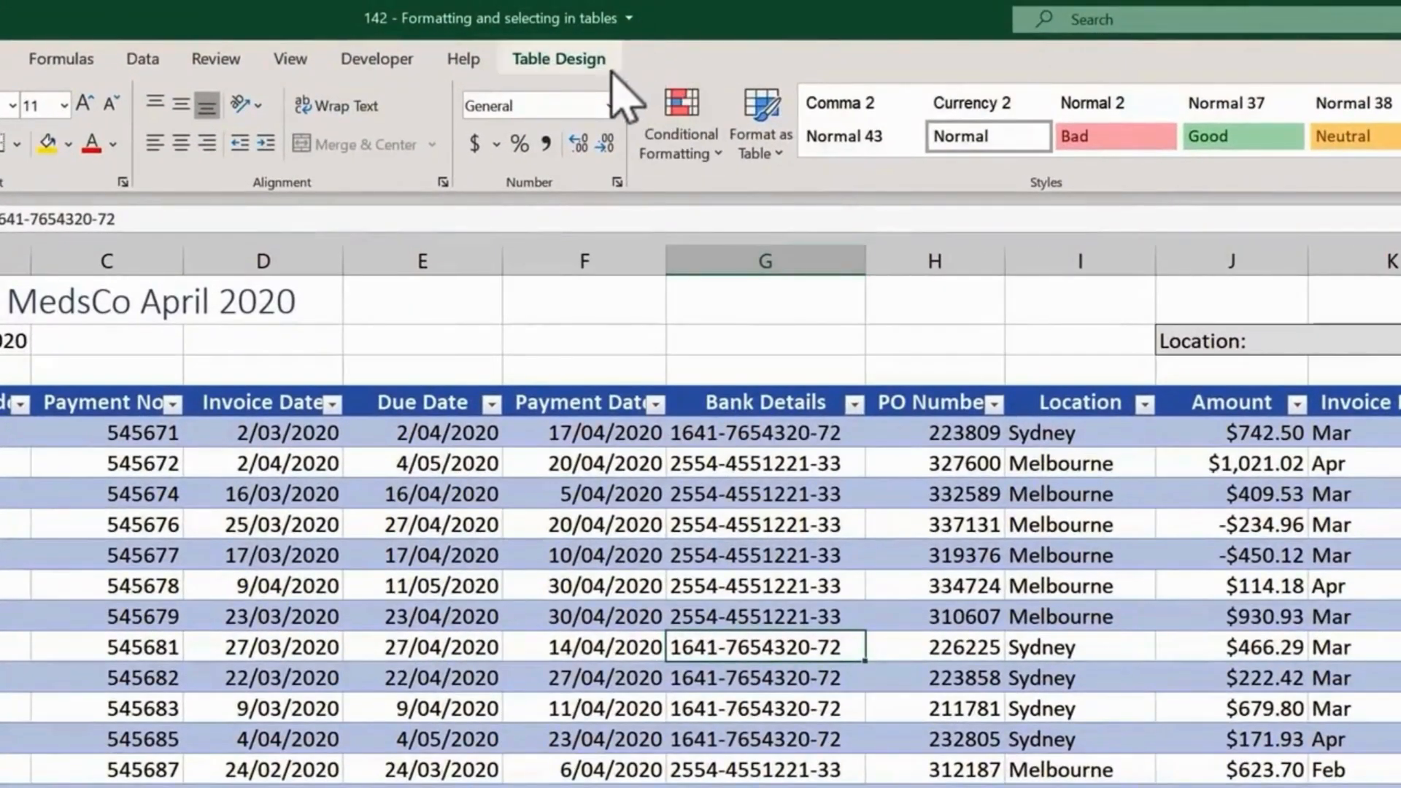
pyautogui.click(588, 63)
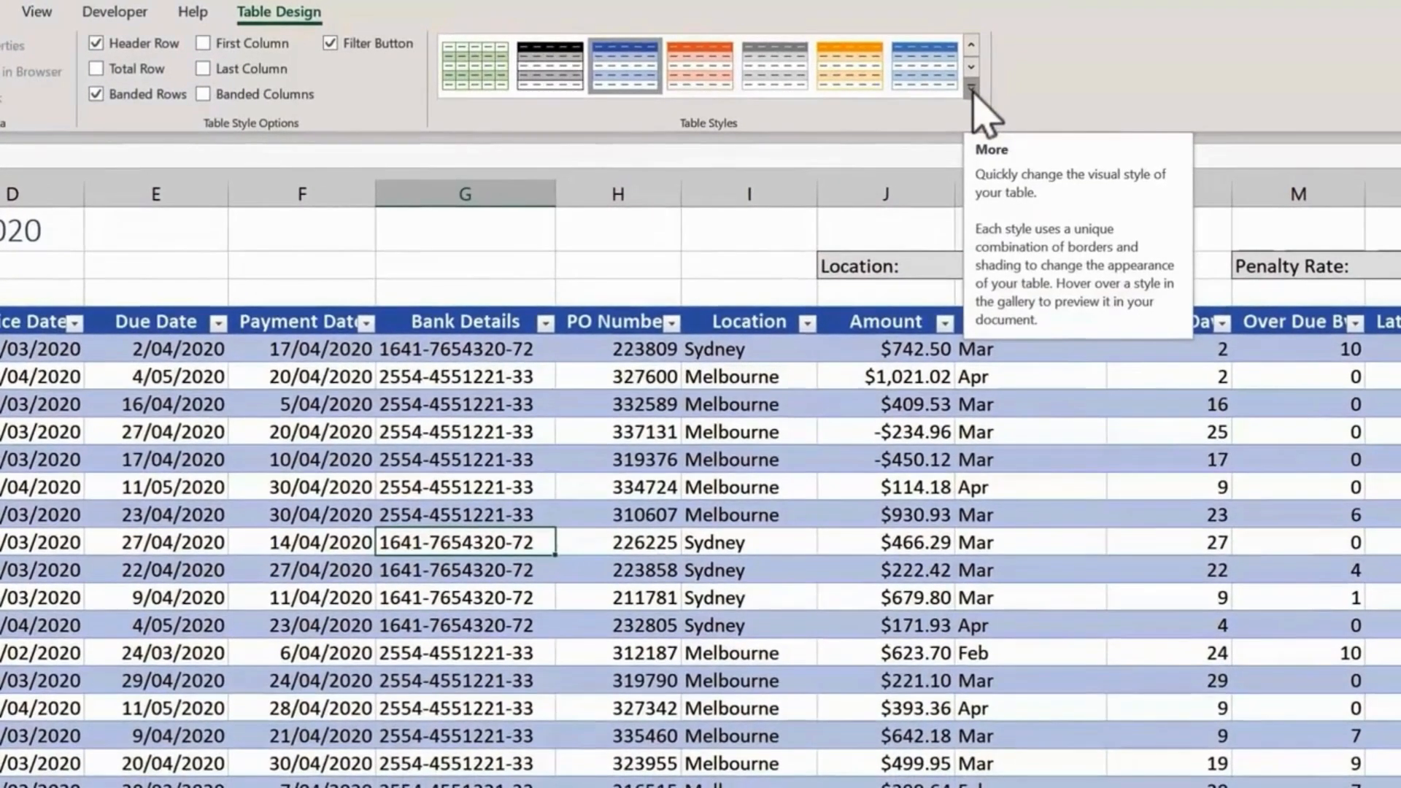
pyautogui.click(1004, 93)
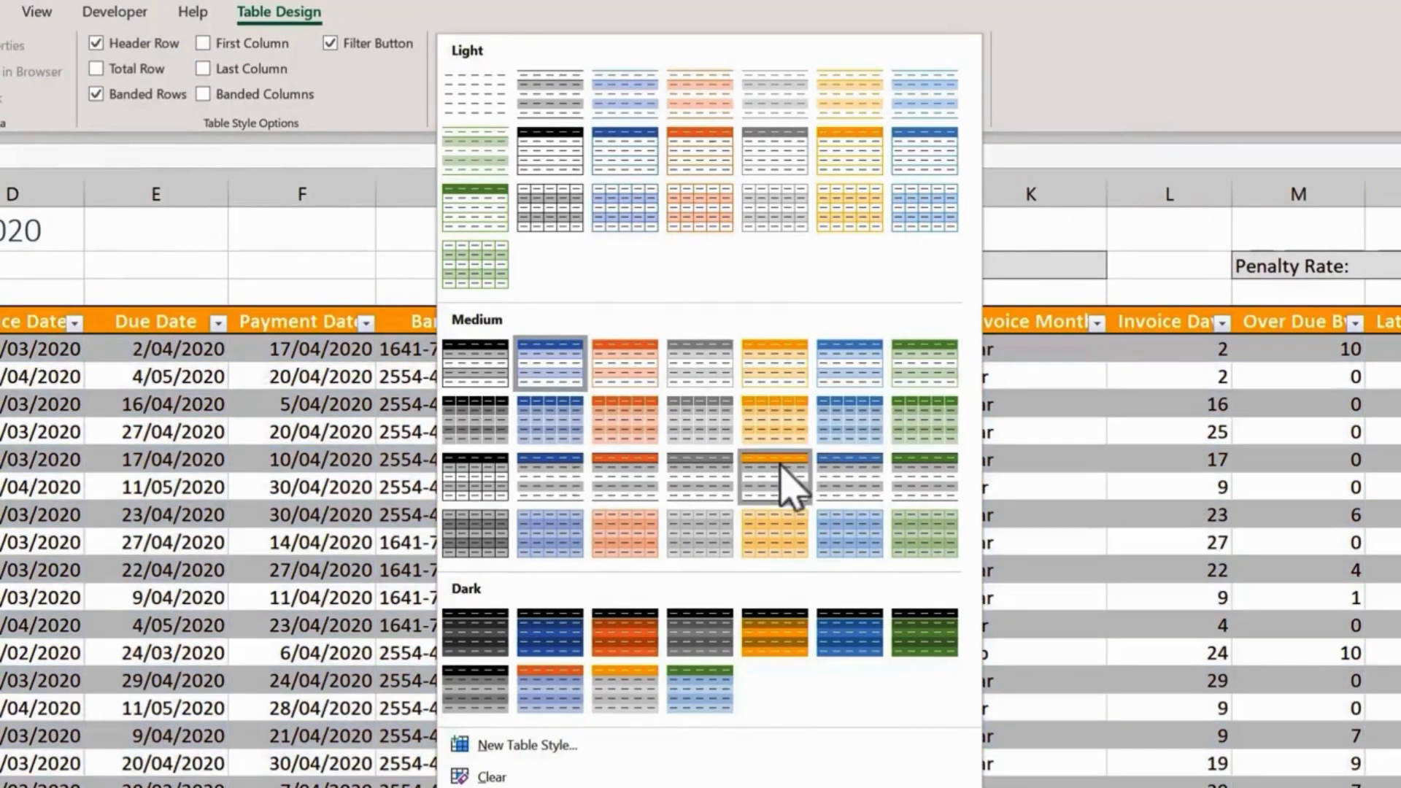
pyautogui.click(552, 487)
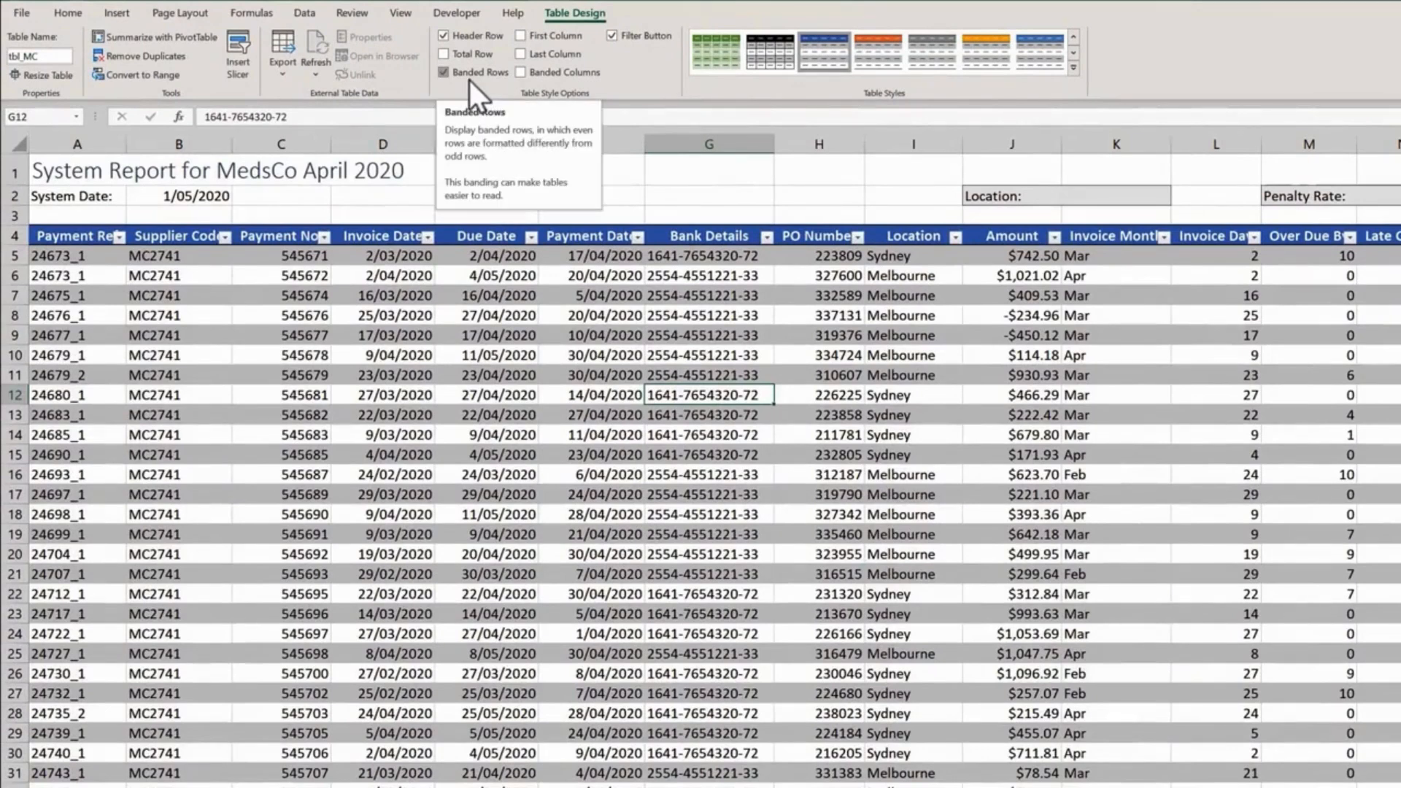
# - Set the table style options to banded columns instead of banded rows, with First Column on and Last Column off
pyautogui.click(442, 72)
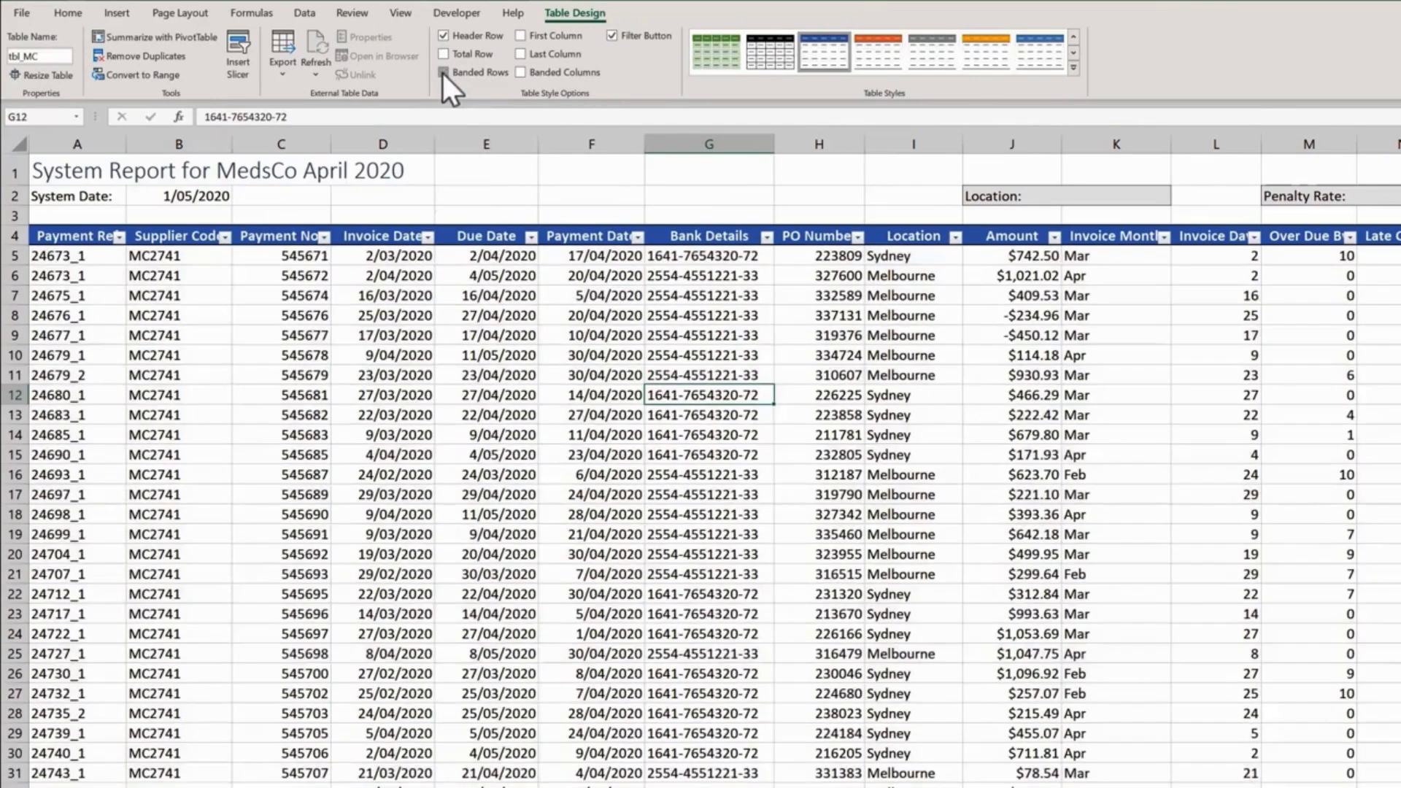
pyautogui.click(520, 74)
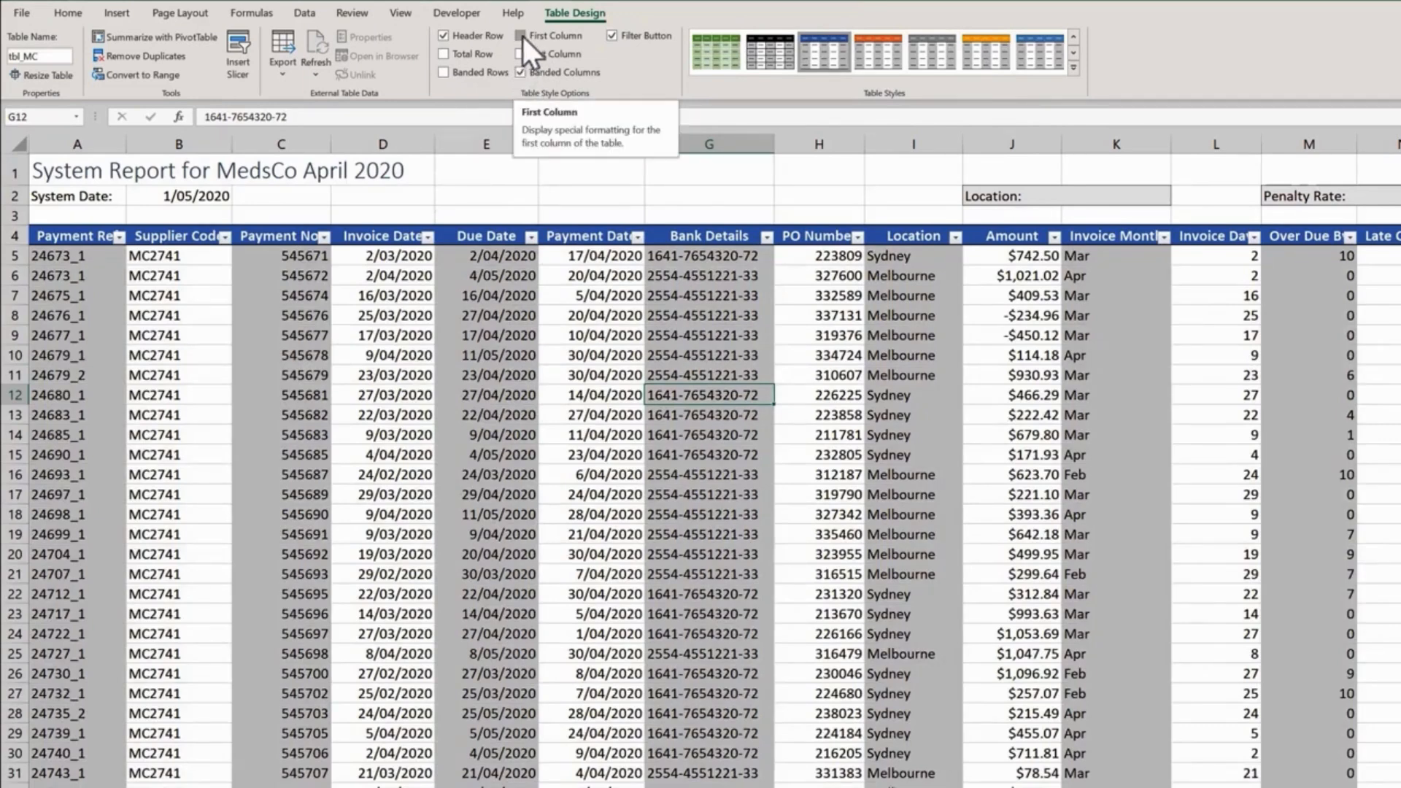
pyautogui.click(520, 36)
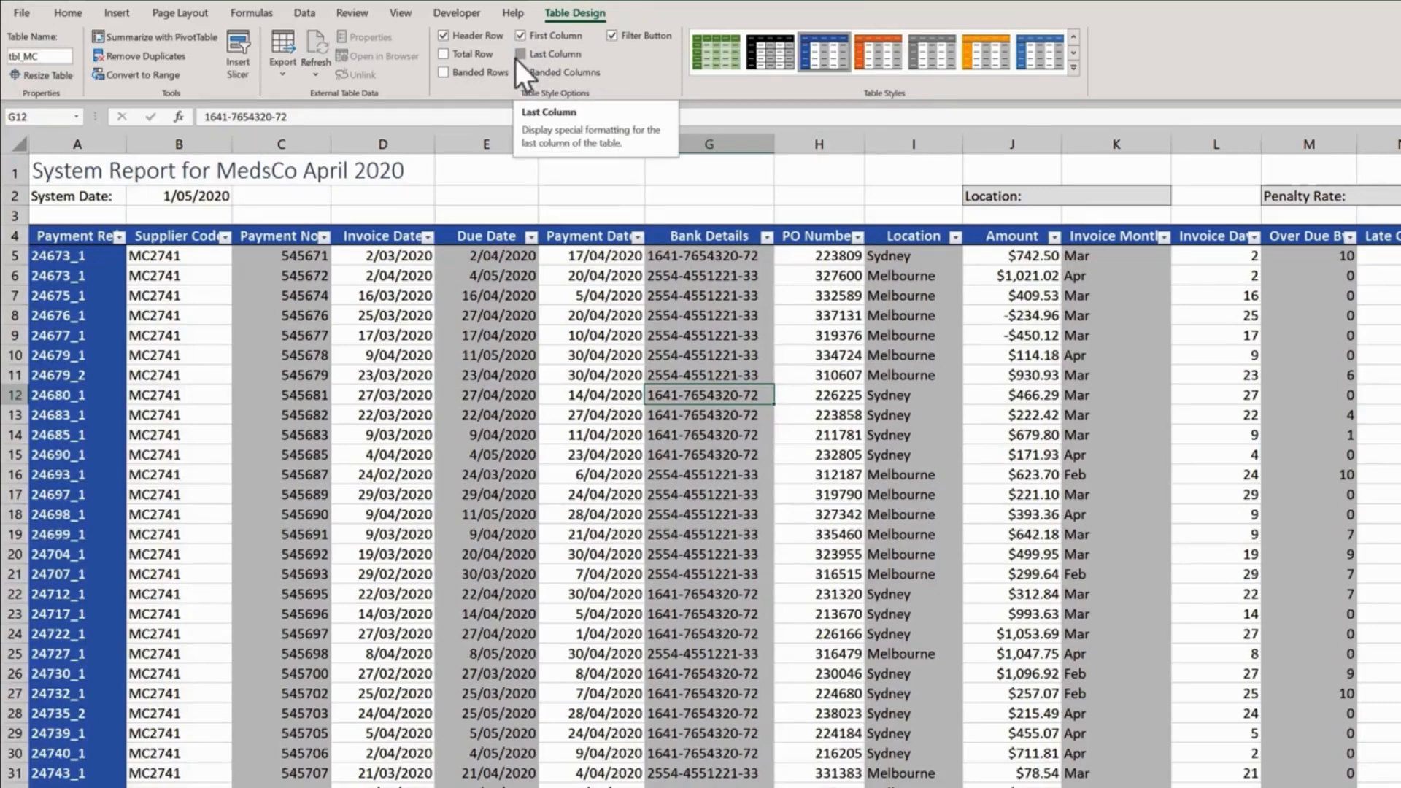
pyautogui.click(517, 55)
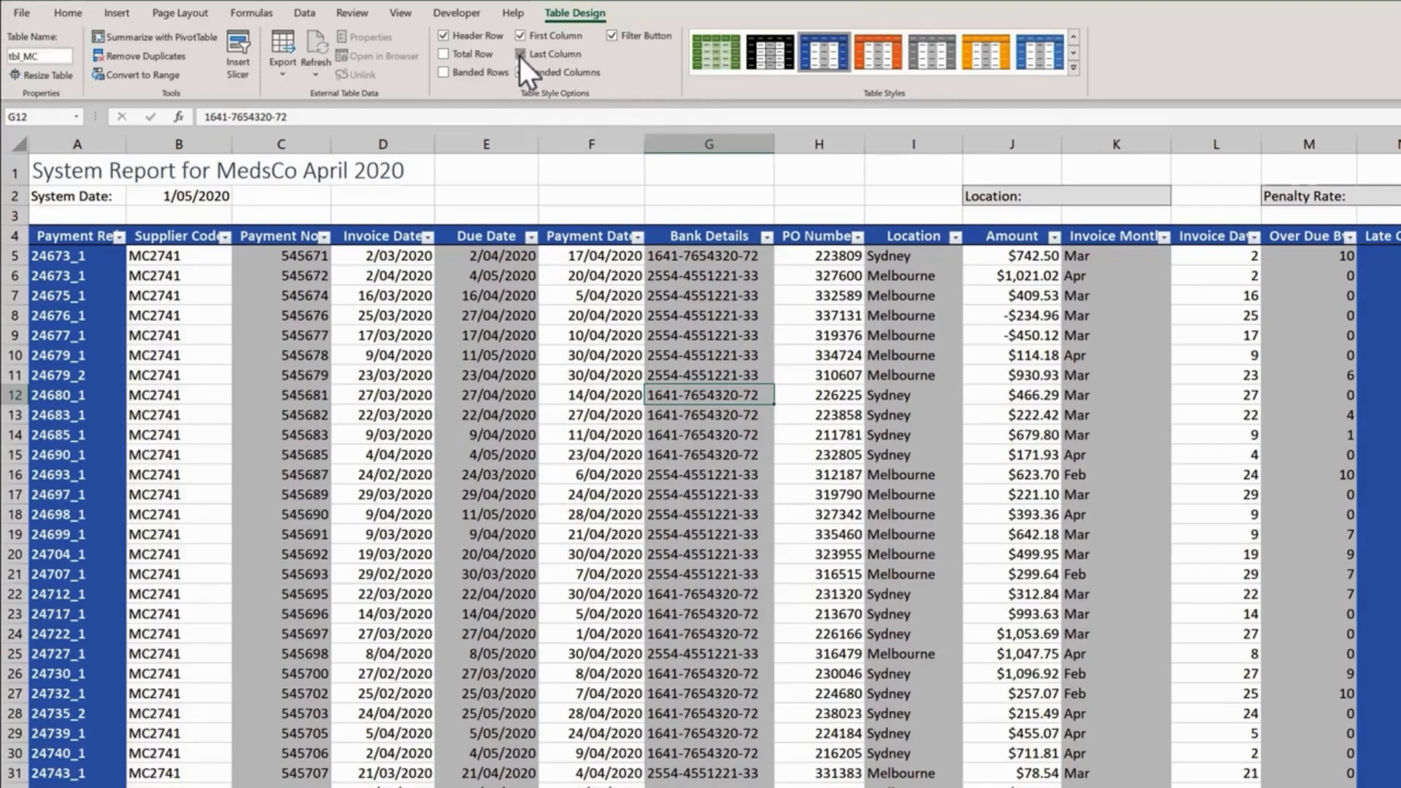
pyautogui.click(520, 55)
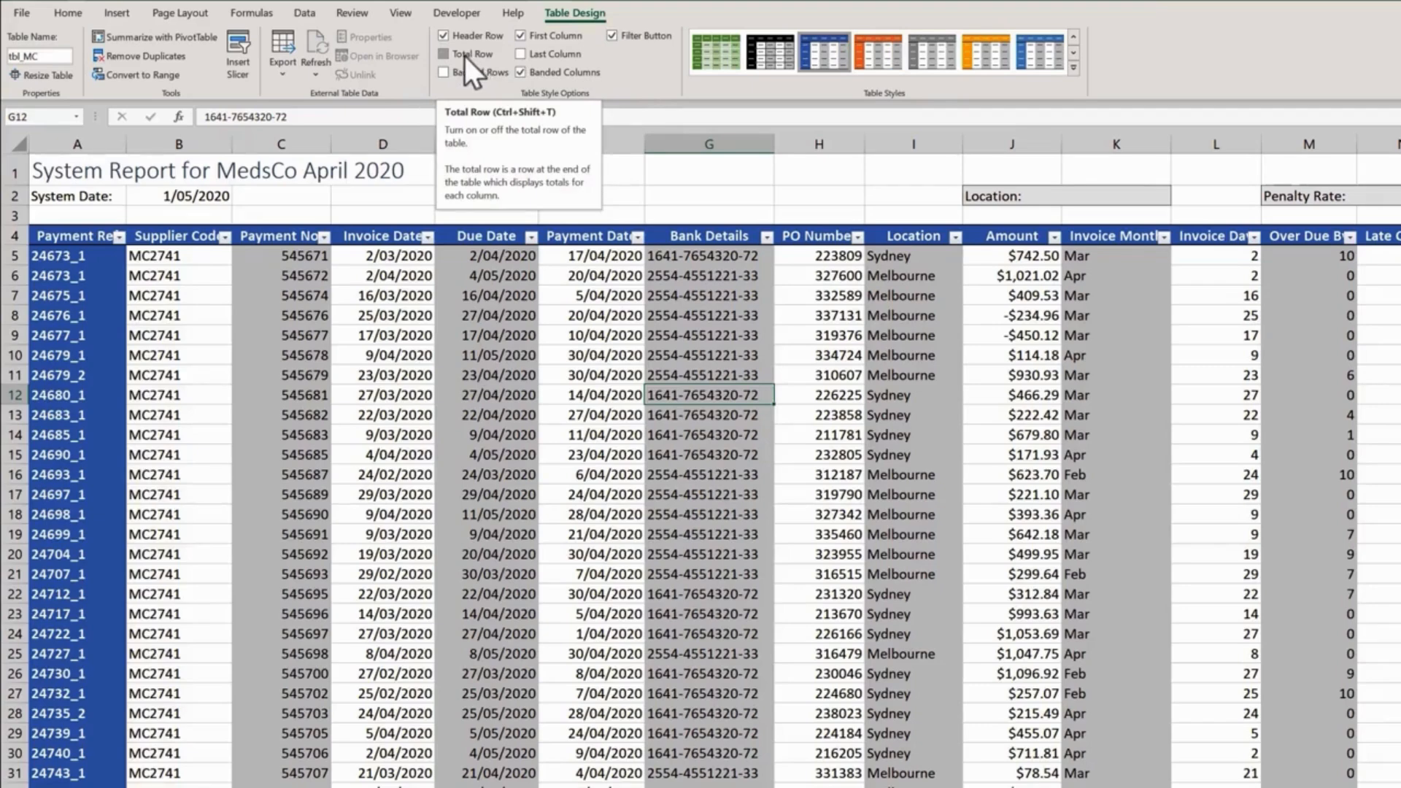
# - Add a total row to the table and use Sum for its Amount column
pyautogui.click(444, 55)
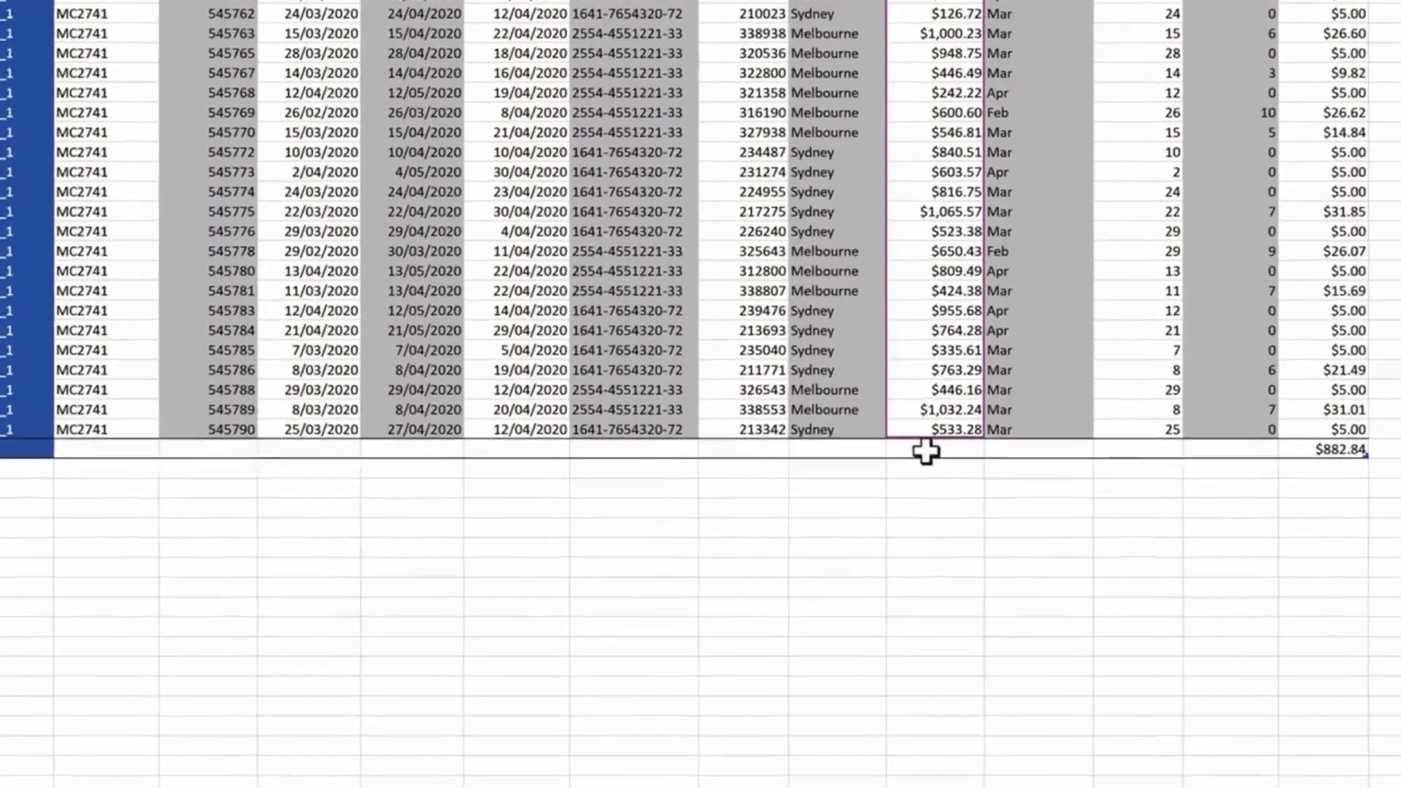
pyautogui.click(933, 455)
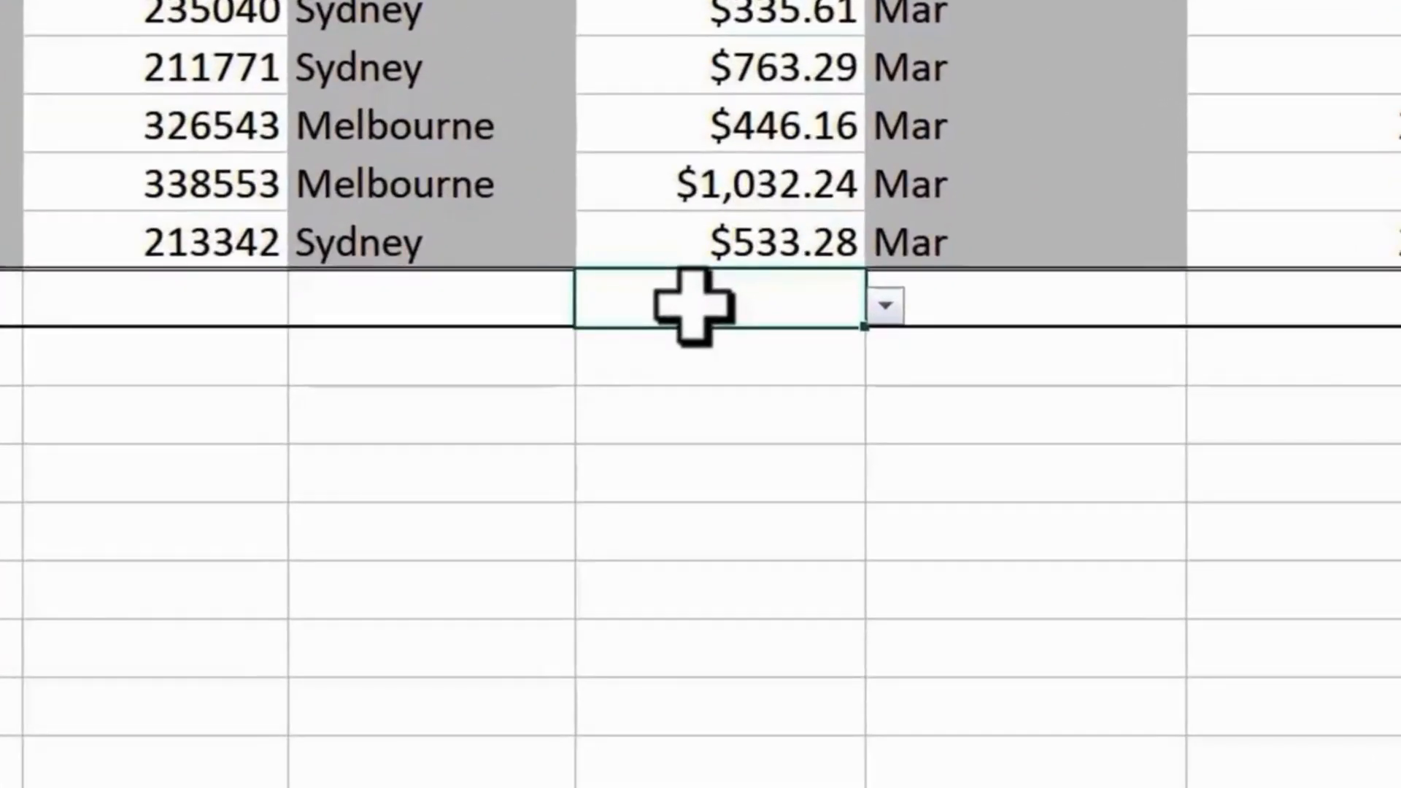
pyautogui.click(886, 306)
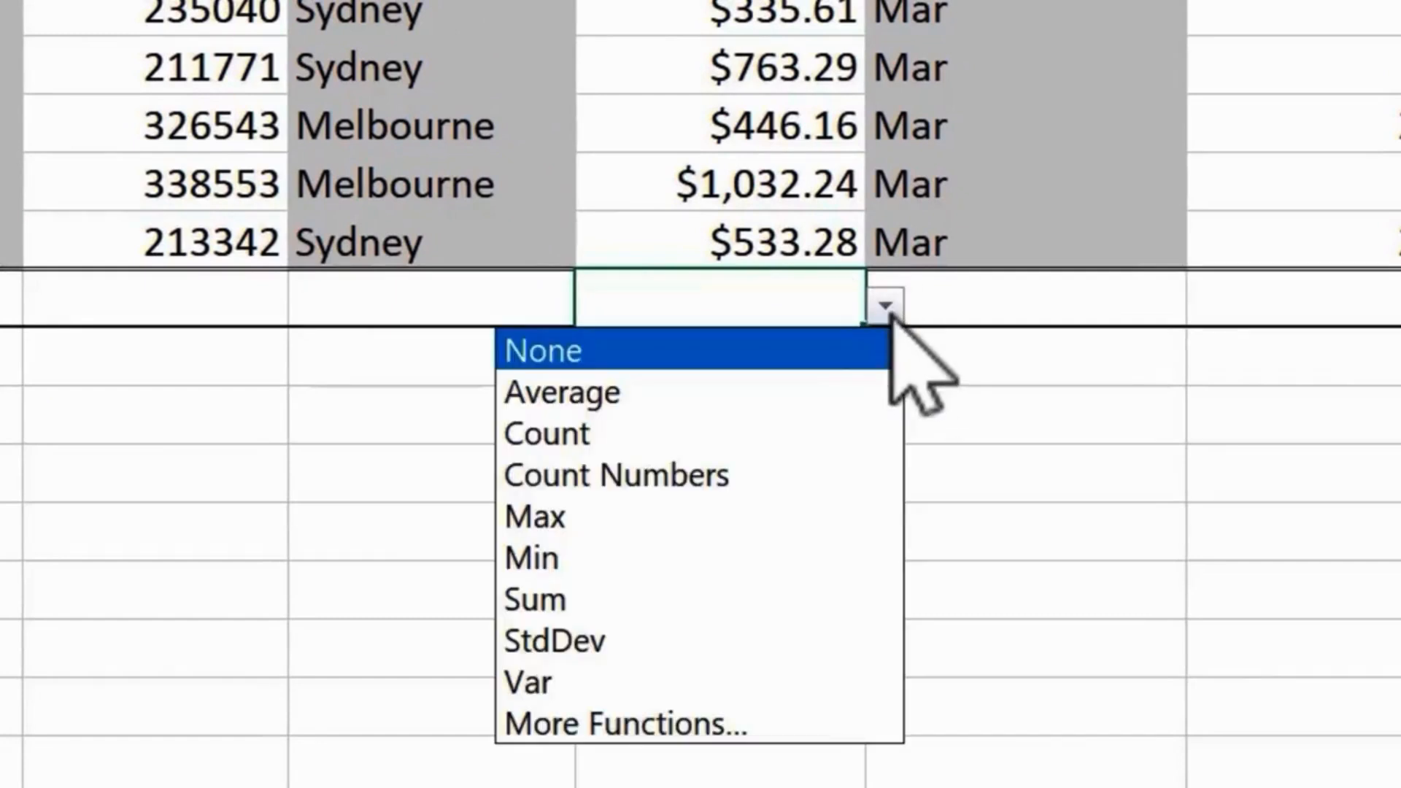
pyautogui.click(666, 599)
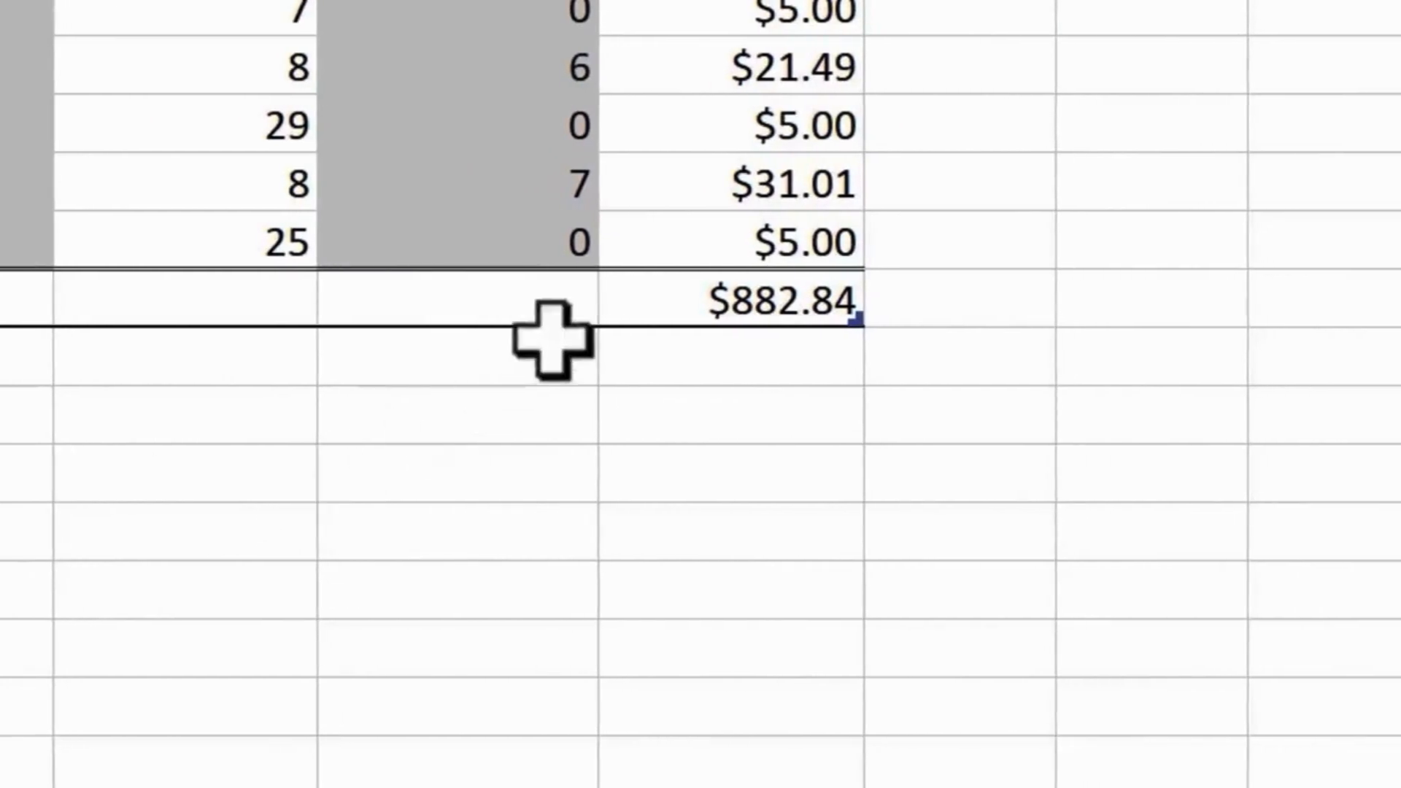
# - Change the total row's calculation for the Late Charge column to Average
pyautogui.click(966, 296)
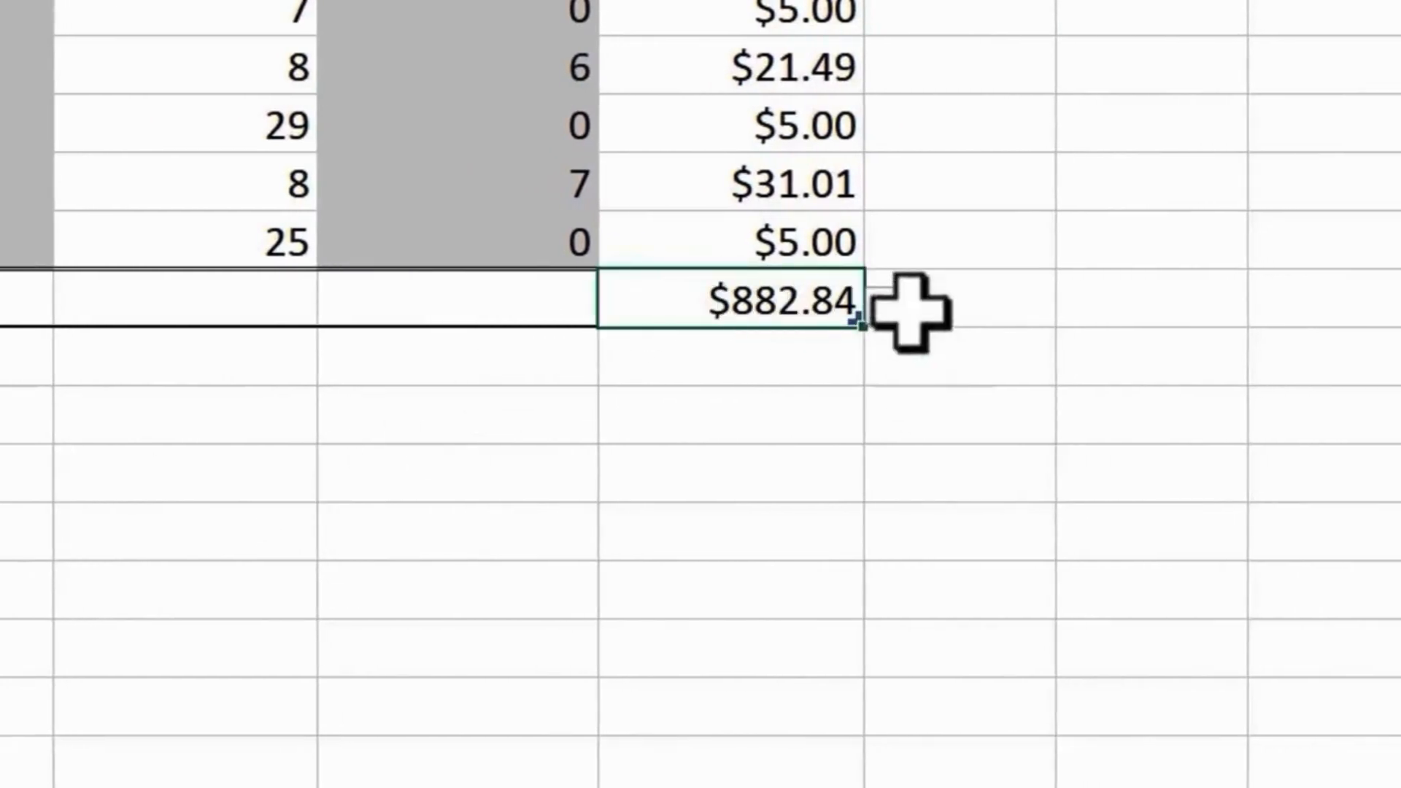
pyautogui.click(884, 305)
pyautogui.click(769, 392)
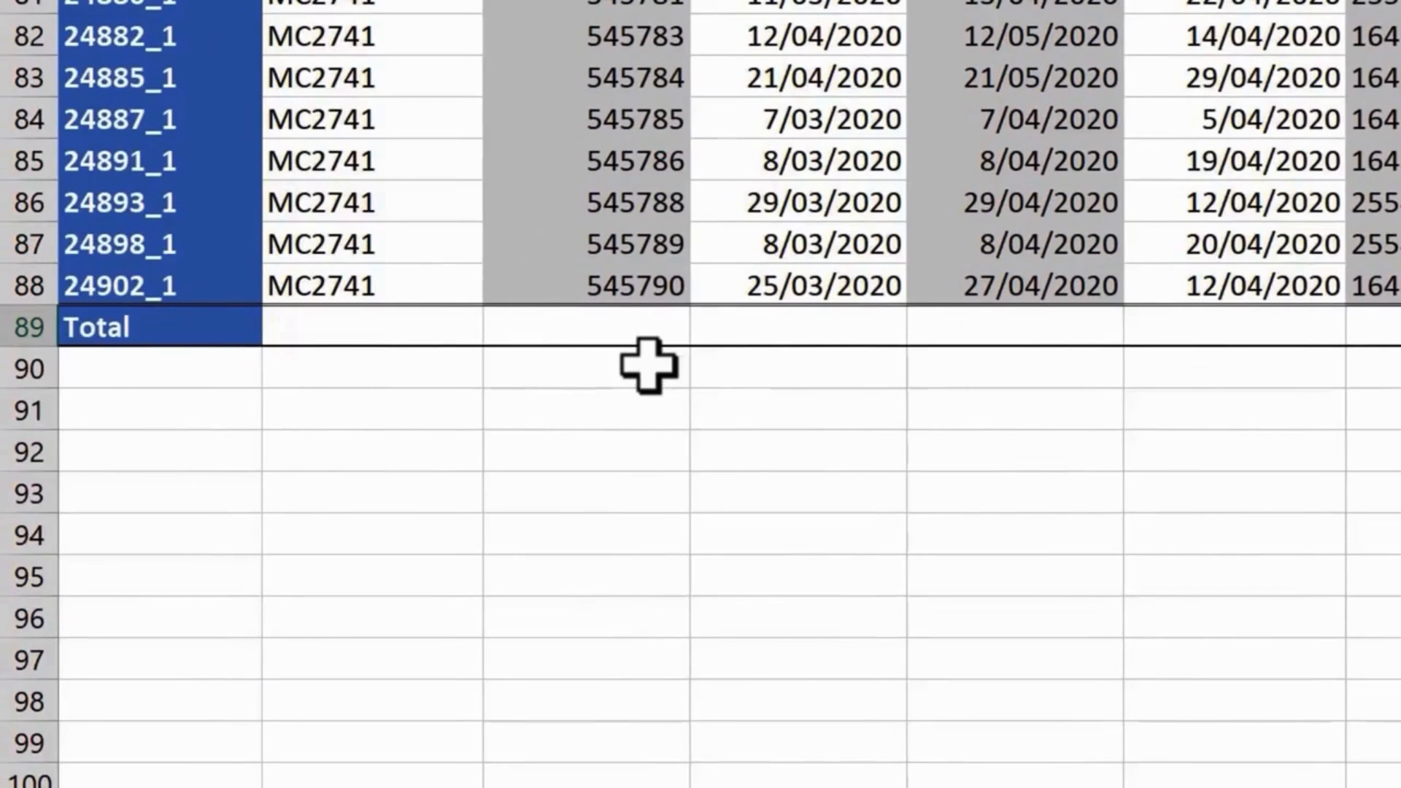
# - Use Count as the total row's calculation for the Payment No. column
pyautogui.click(632, 329)
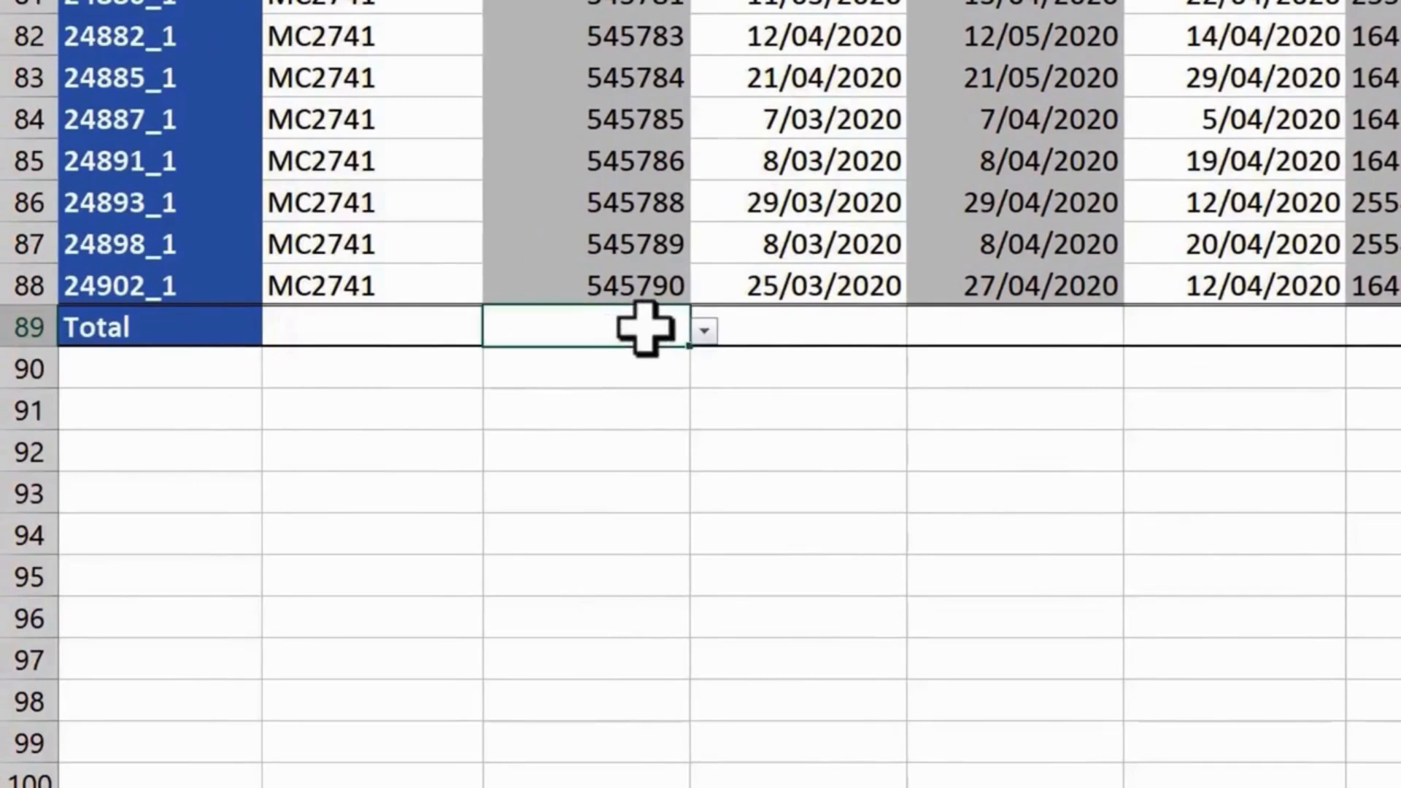
pyautogui.click(703, 332)
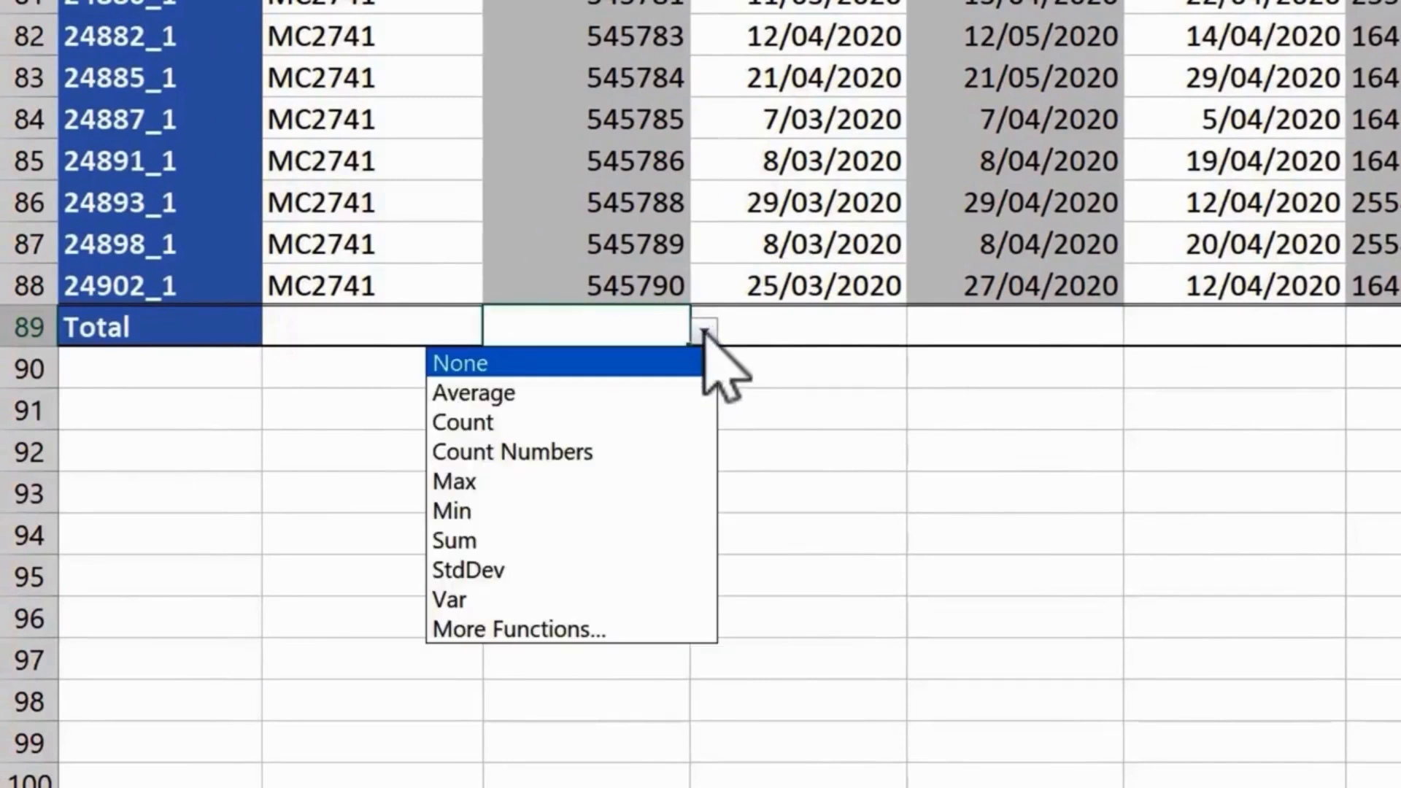
pyautogui.click(567, 423)
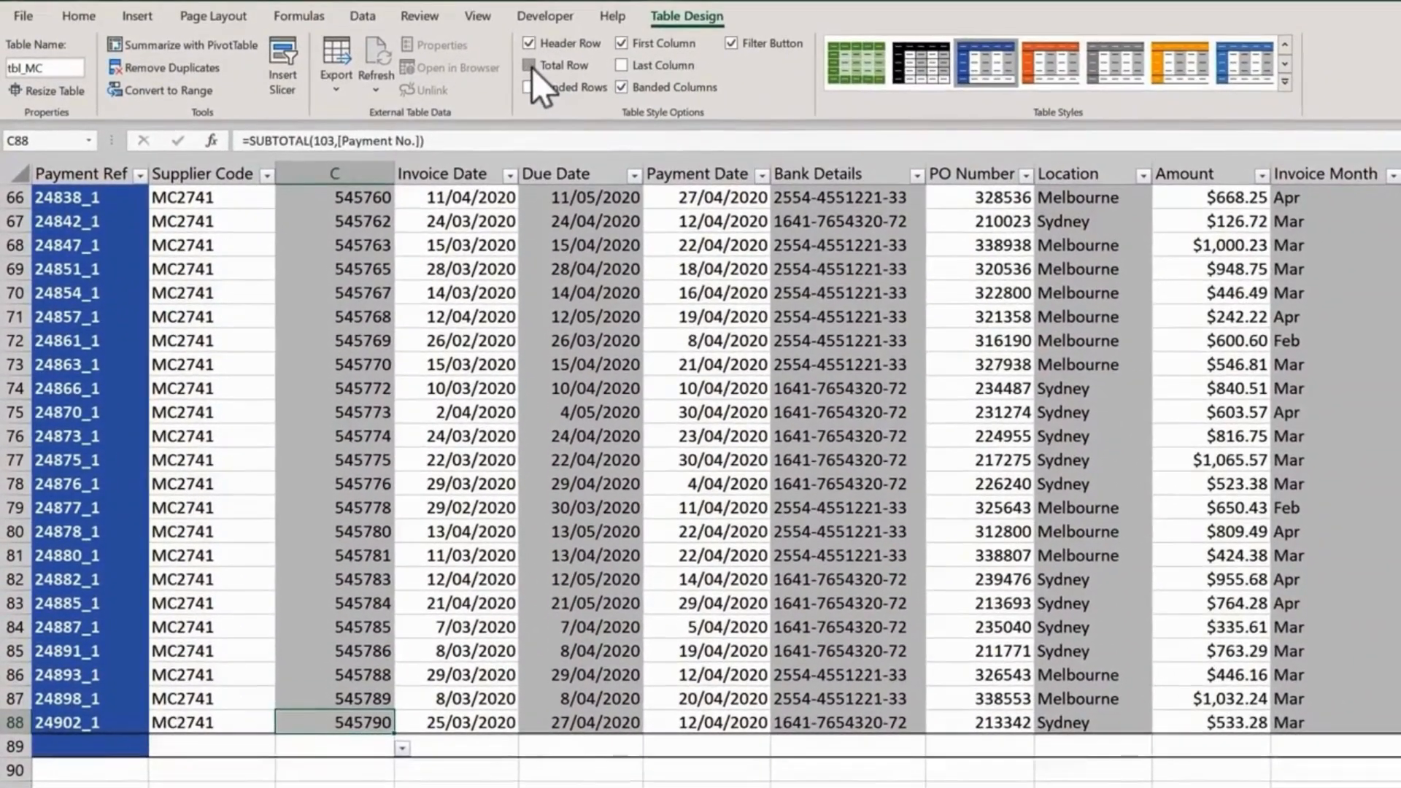
# - Turn the table's total row off and back on
pyautogui.click(530, 66)
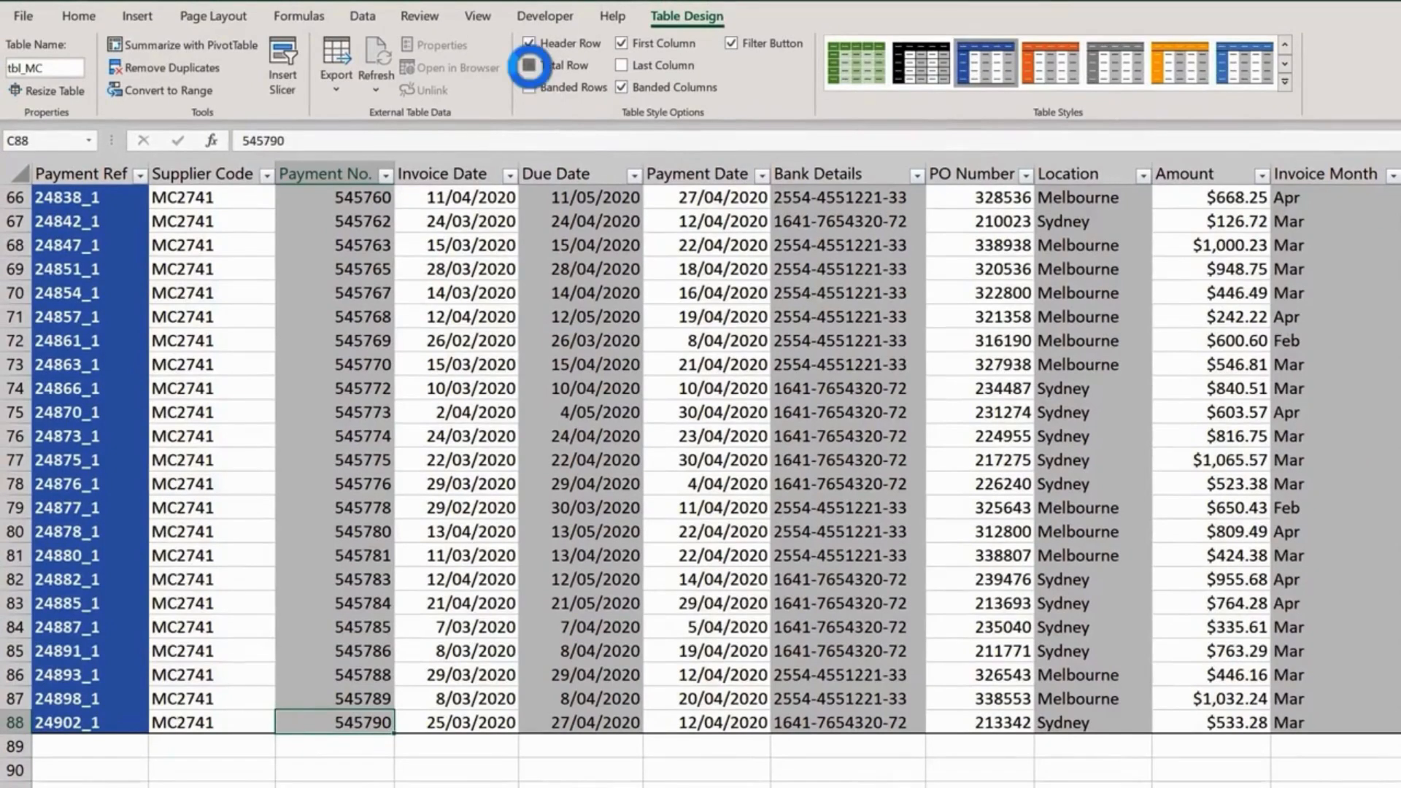
pyautogui.click(530, 66)
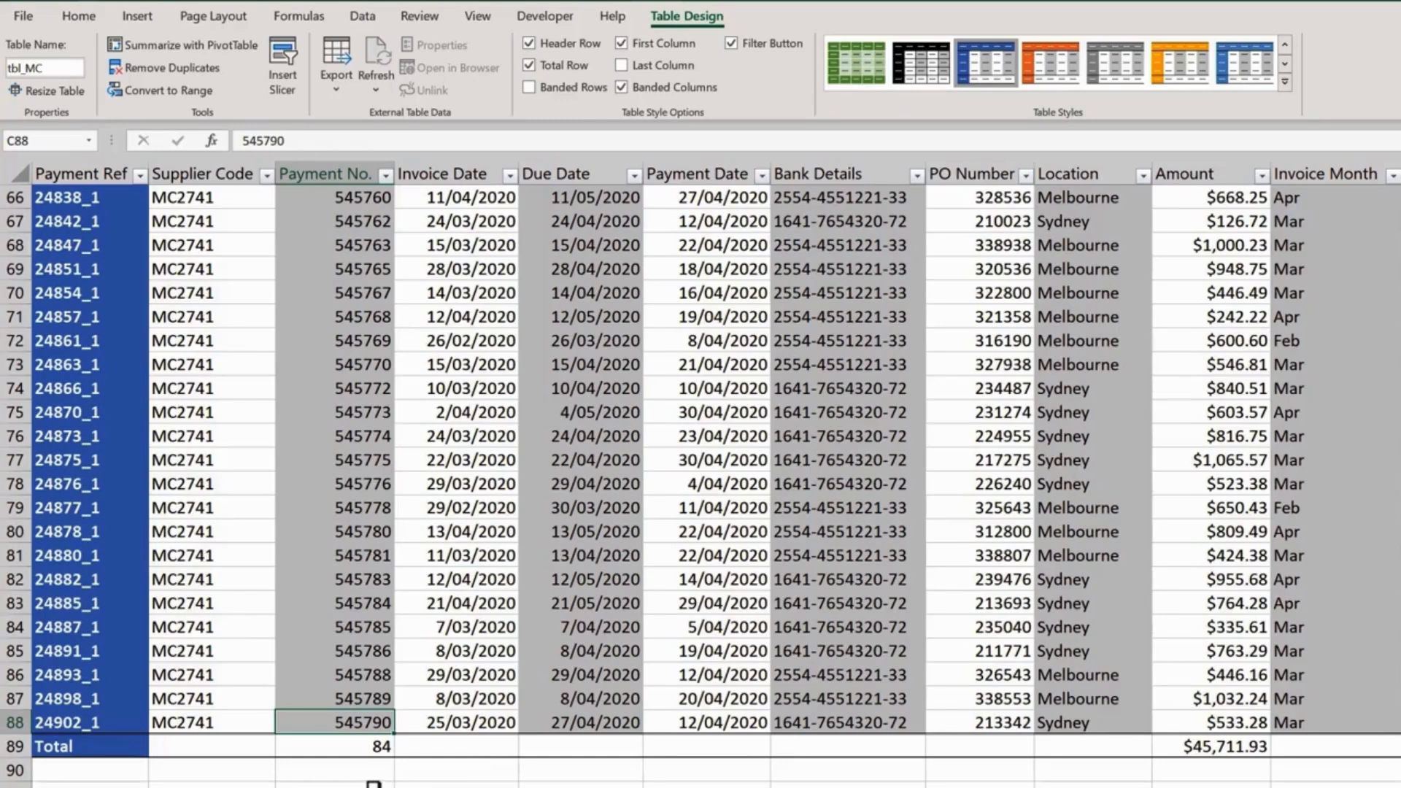
# - Compare the column headings with a cell selected below and inside the table, and return to the top of the Payment No. column
pyautogui.click(374, 784)
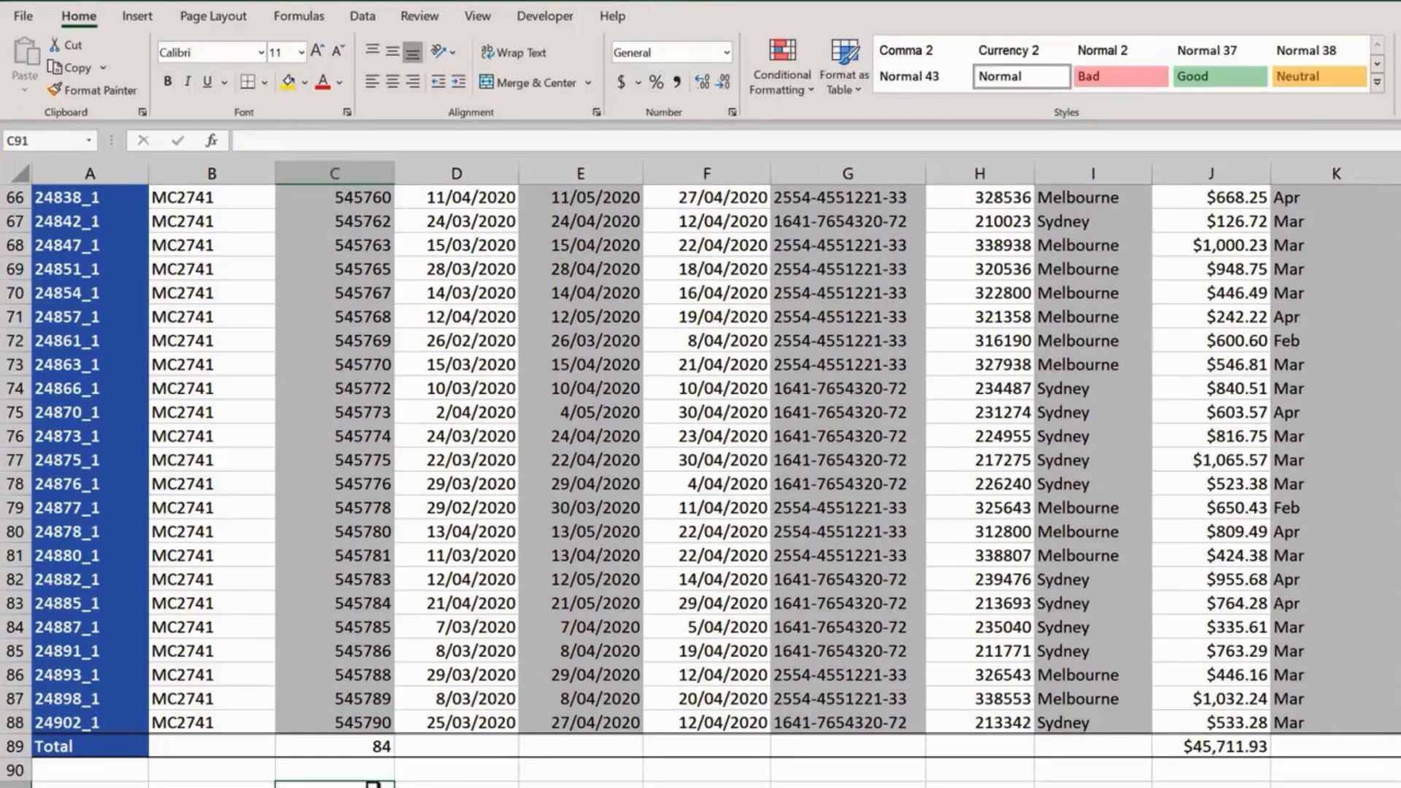
pyautogui.click(368, 672)
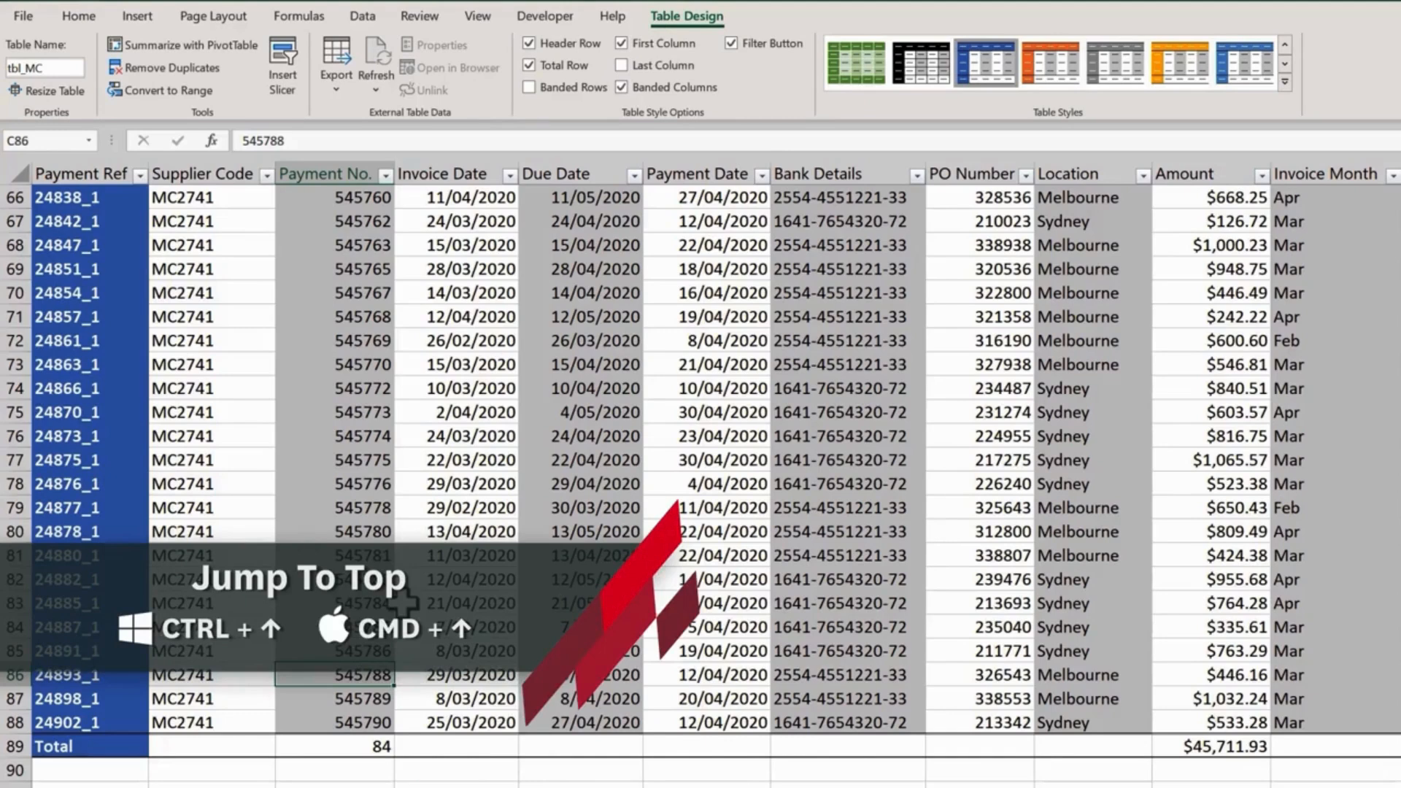
pyautogui.hotkey('ctrl', 'Up')
pyautogui.press('Up')
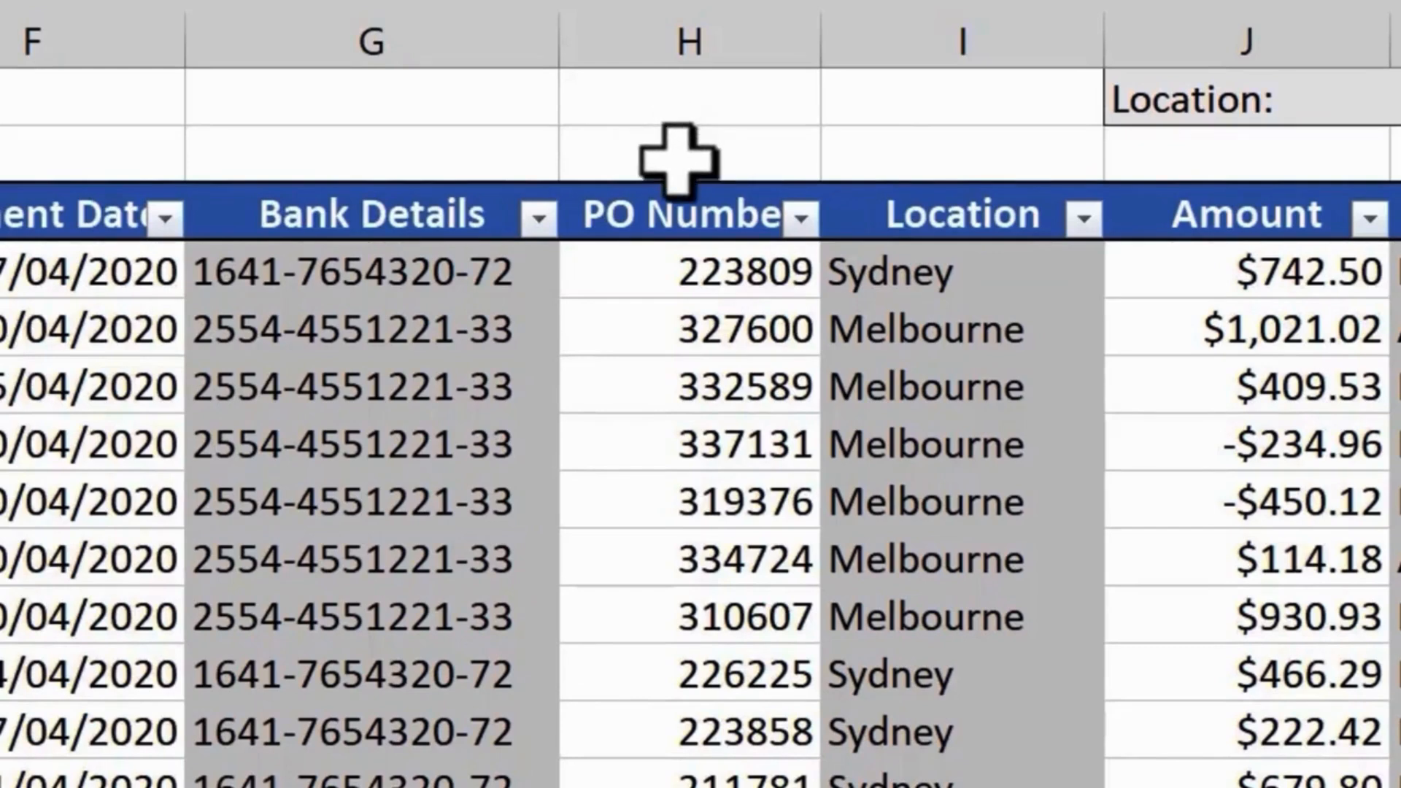
# - Select the PO Number table column including its header and move it in front of the Bank Details column
pyautogui.click(681, 191)
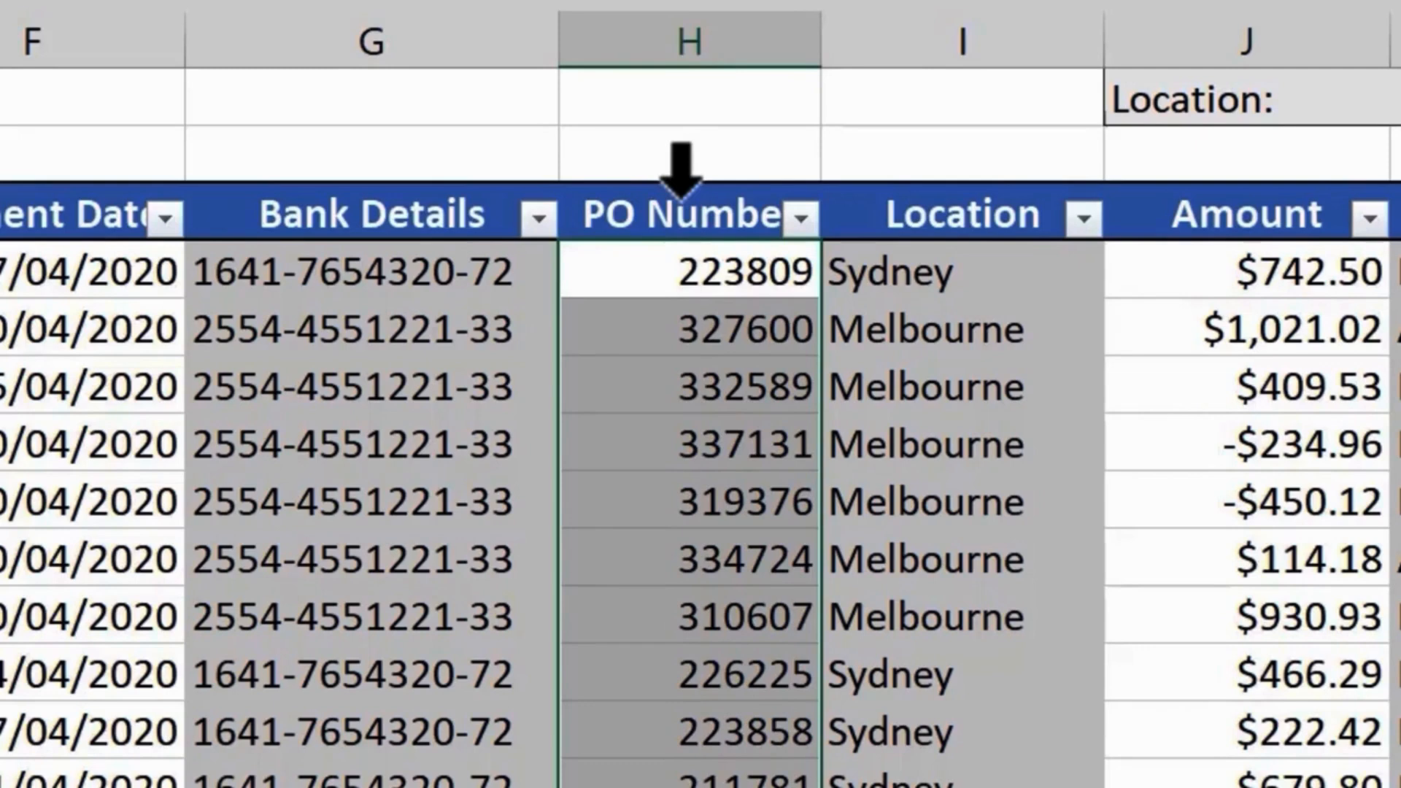
pyautogui.click(681, 175)
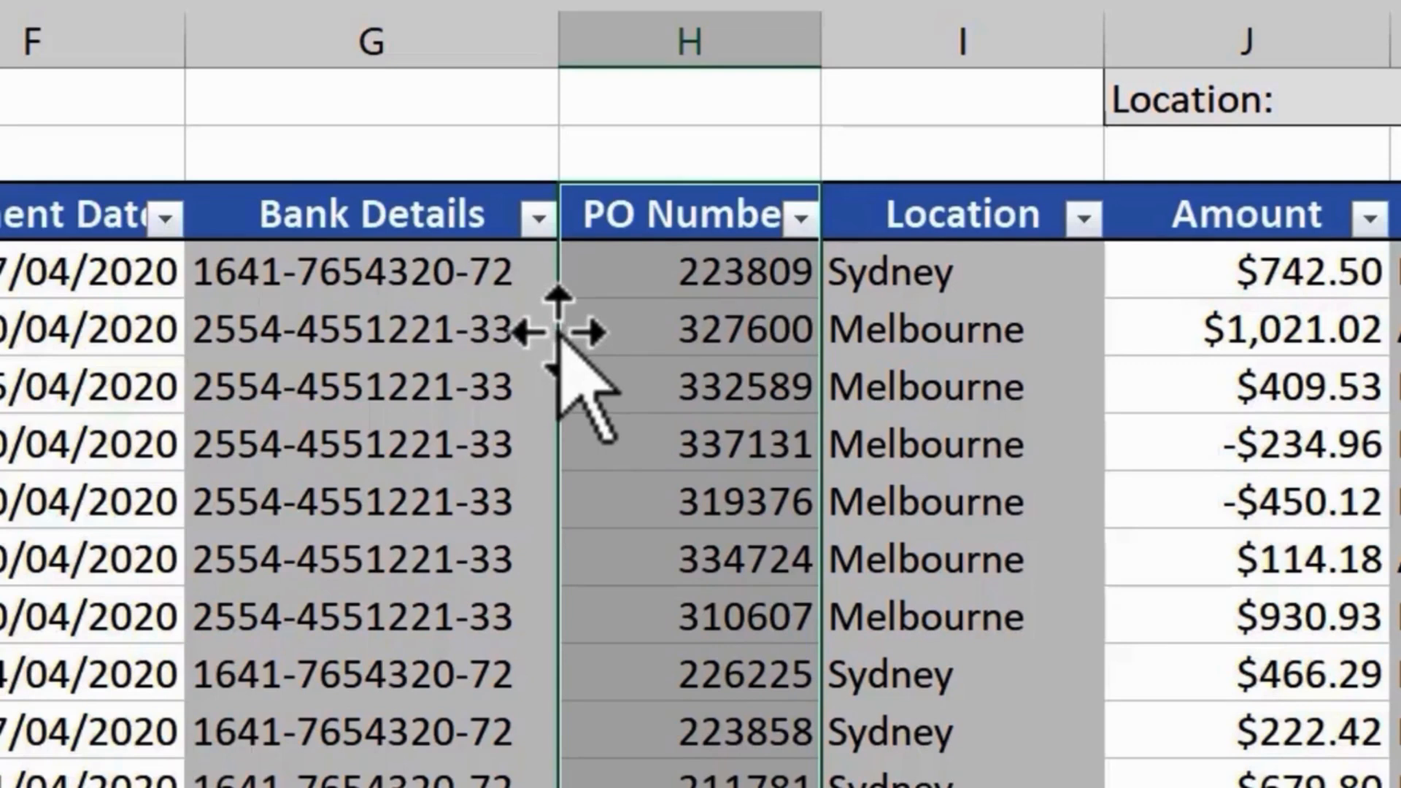
pyautogui.moveTo(558, 332)
pyautogui.mouseDown()
pyautogui.moveTo(243, 351)
pyautogui.moveTo(243, 366)
pyautogui.moveTo(235, 343)
pyautogui.mouseUp()
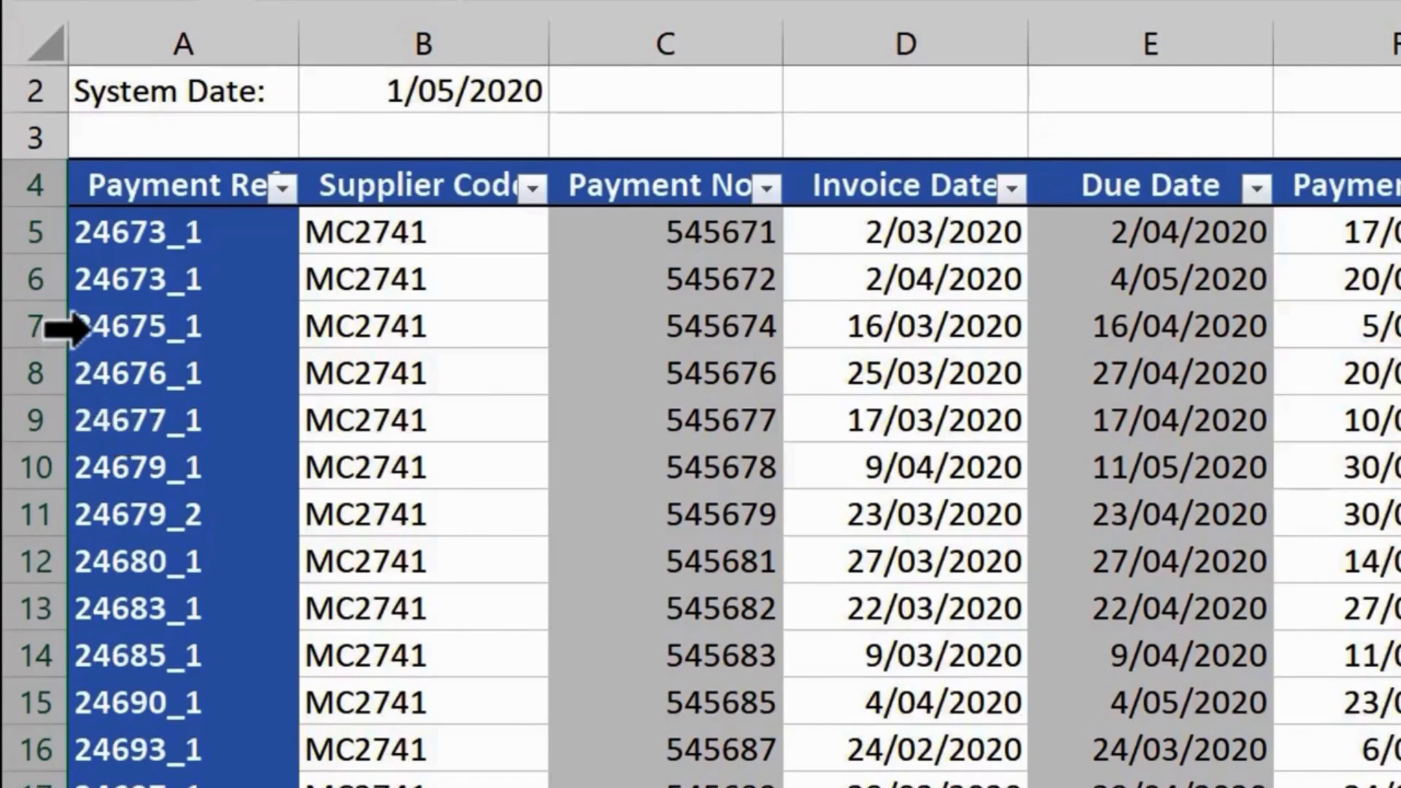
# - Select the table's record in row 7 and extend the selection through row 15
pyautogui.click(86, 332)
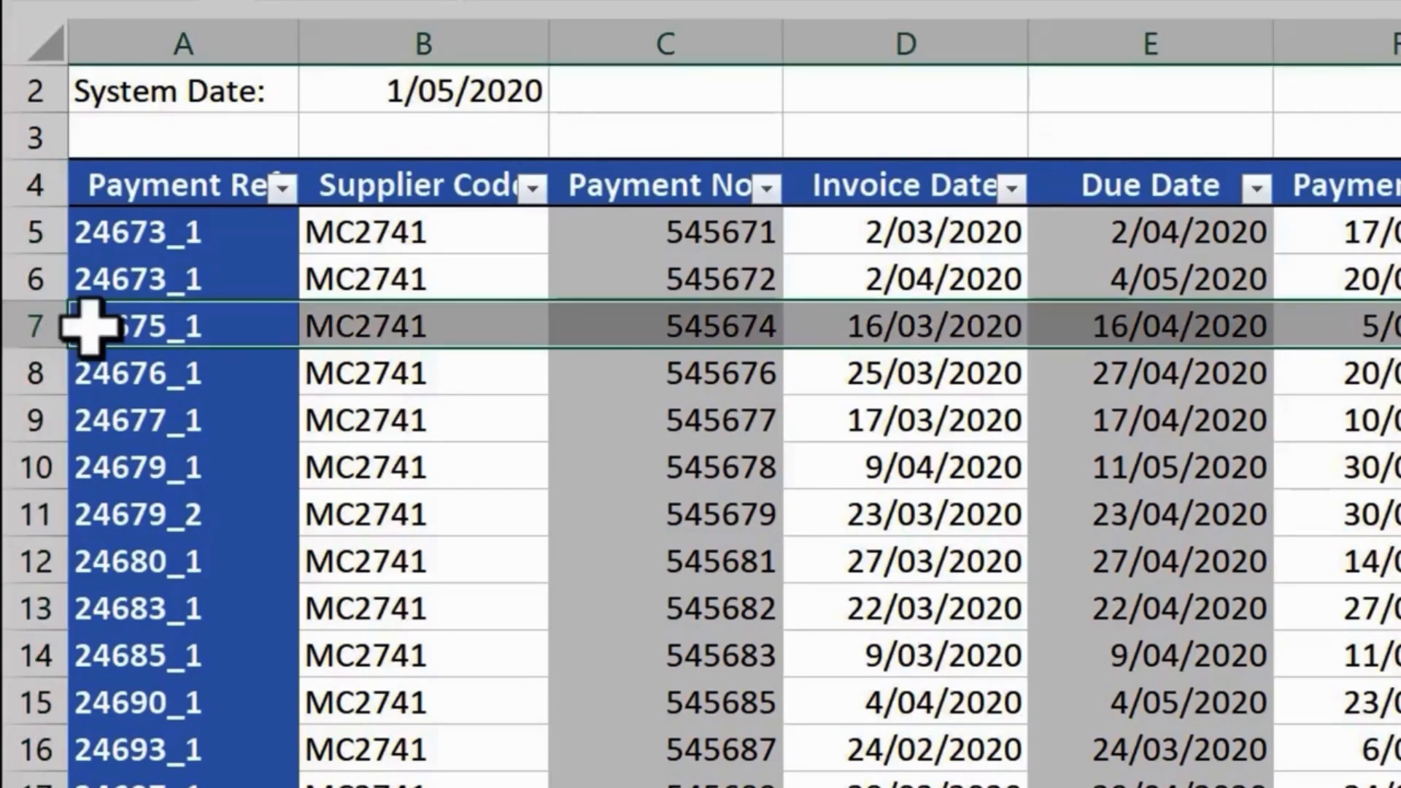
pyautogui.moveTo(62, 321); pyautogui.dragTo(103, 713)
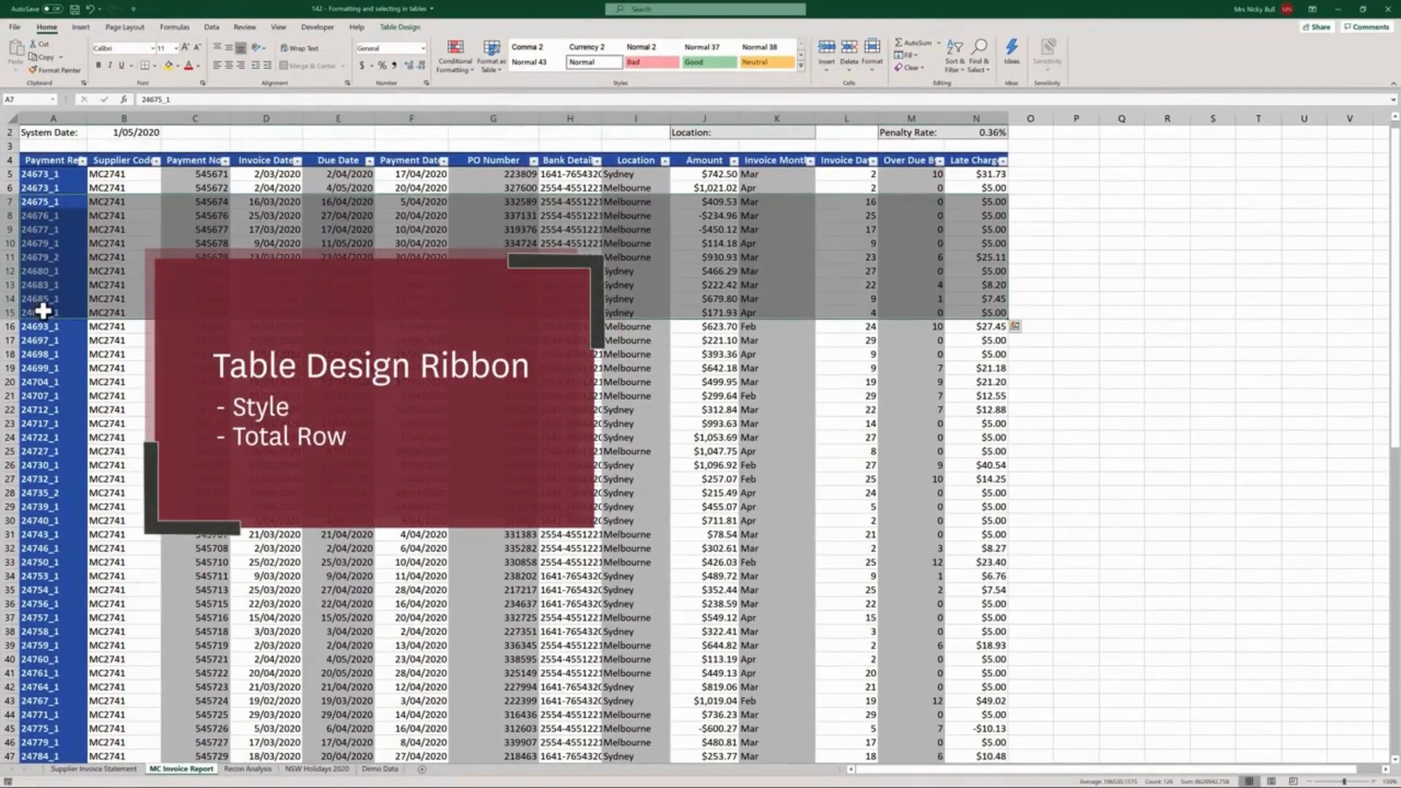
# - Select cell B18 in the table and display the table design options
pyautogui.click(103, 348)
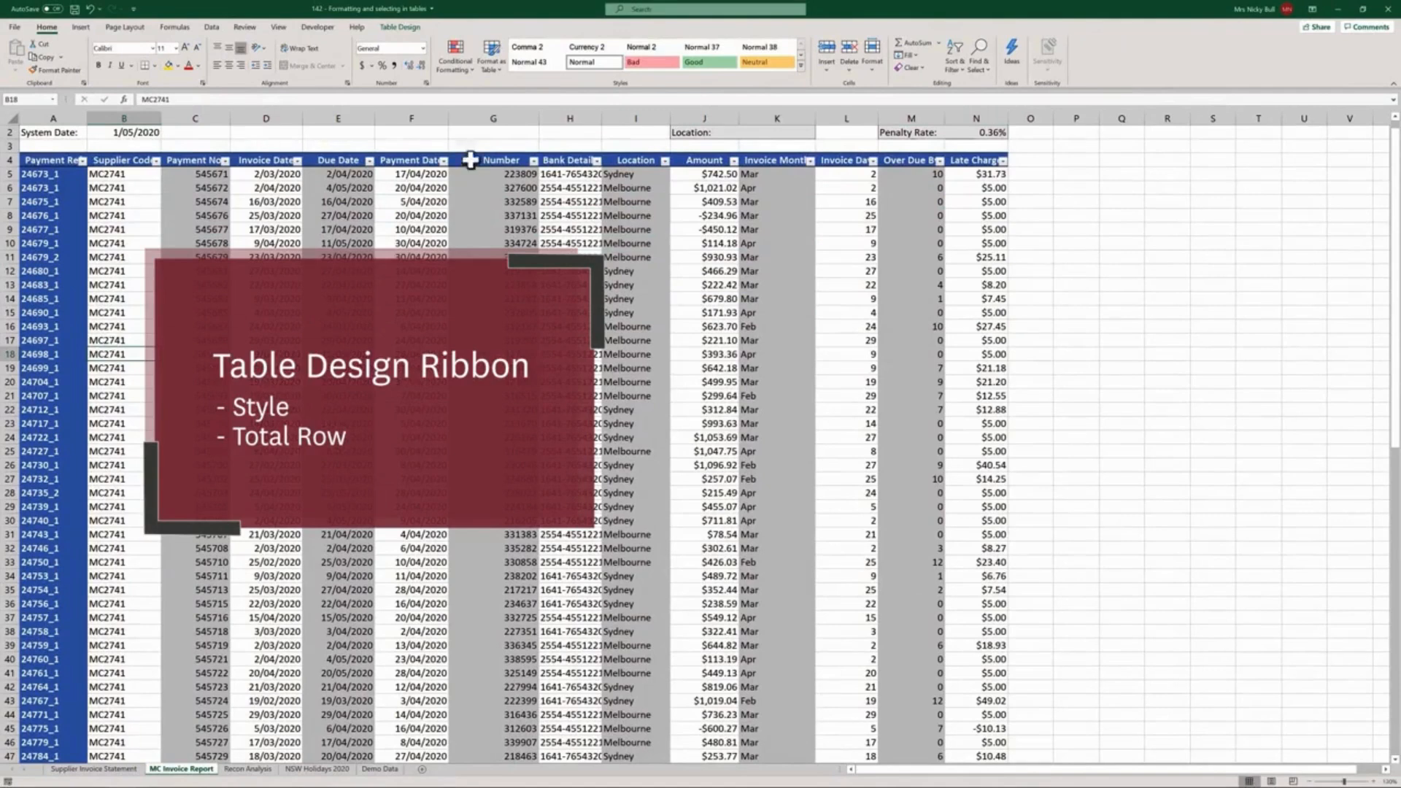
pyautogui.click(410, 27)
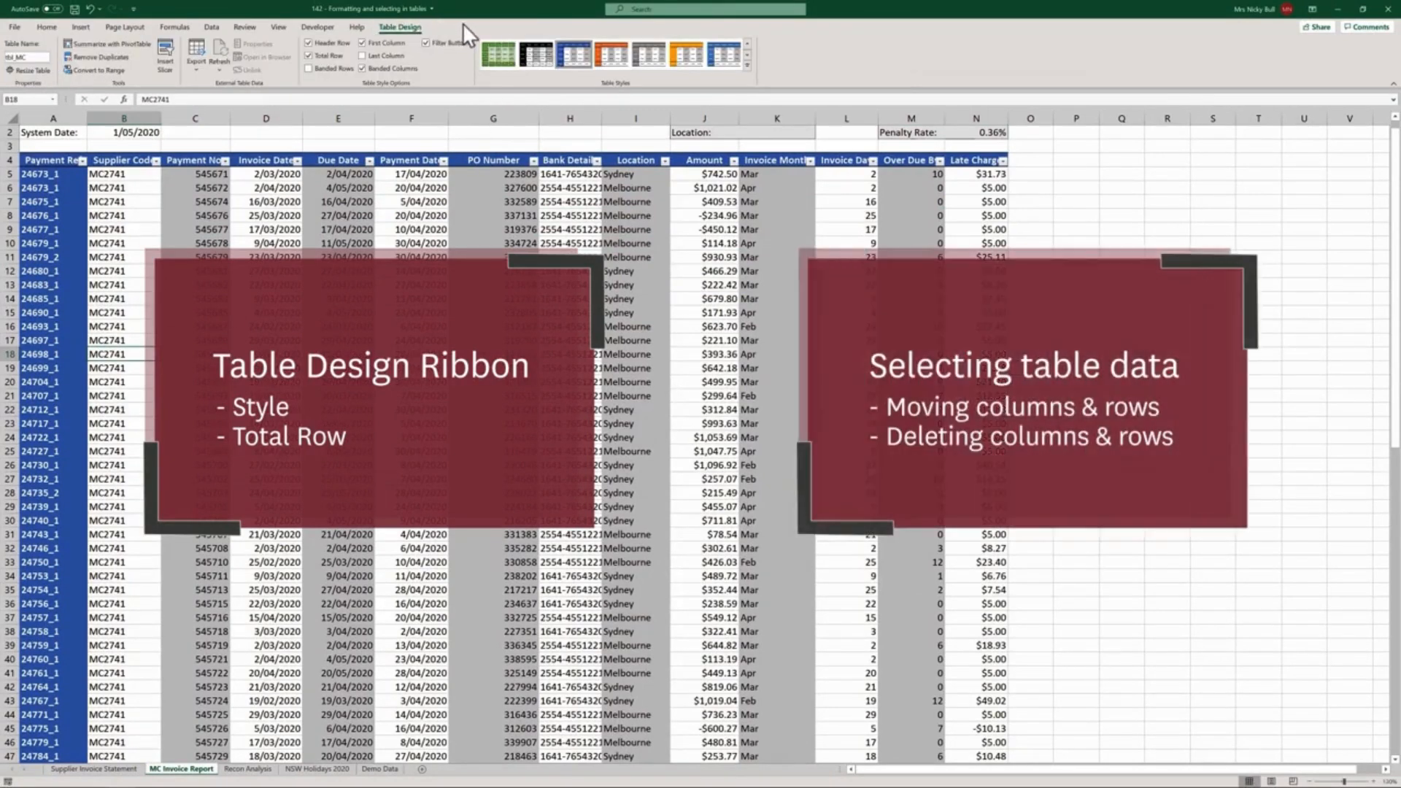